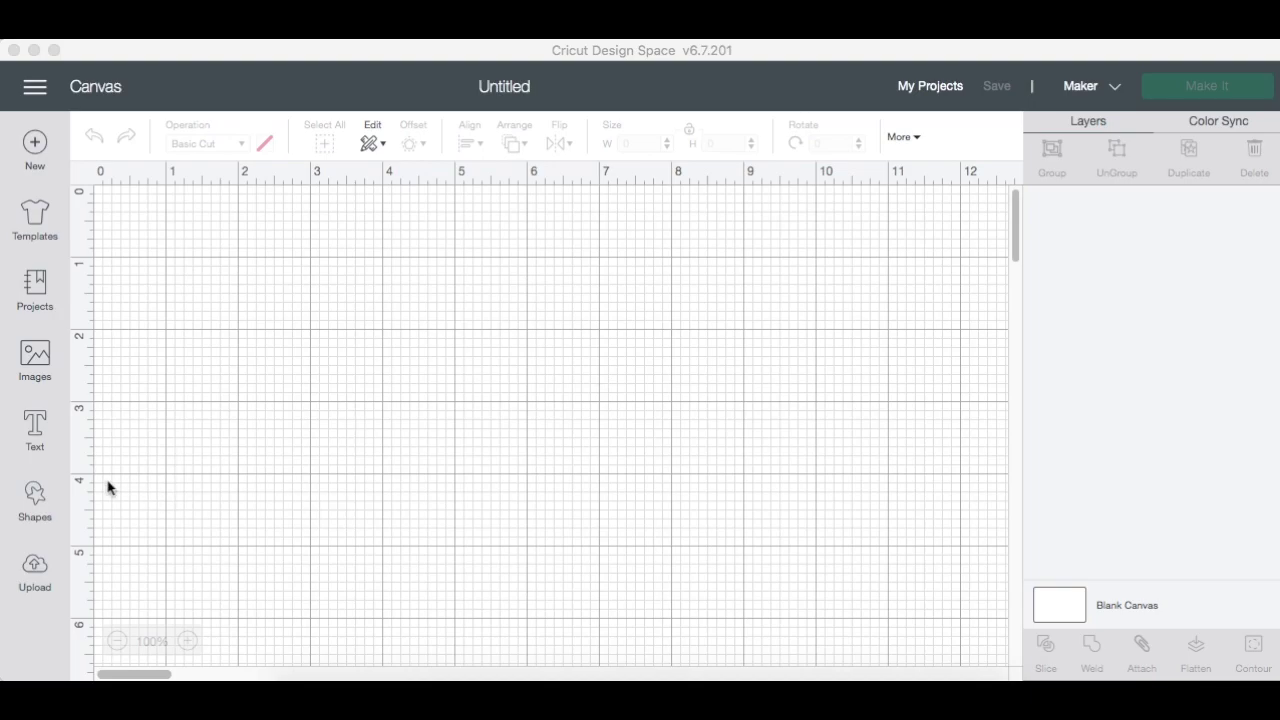
Add a text layer reading 'MOM' set in Times New Roman.
click(35, 433)
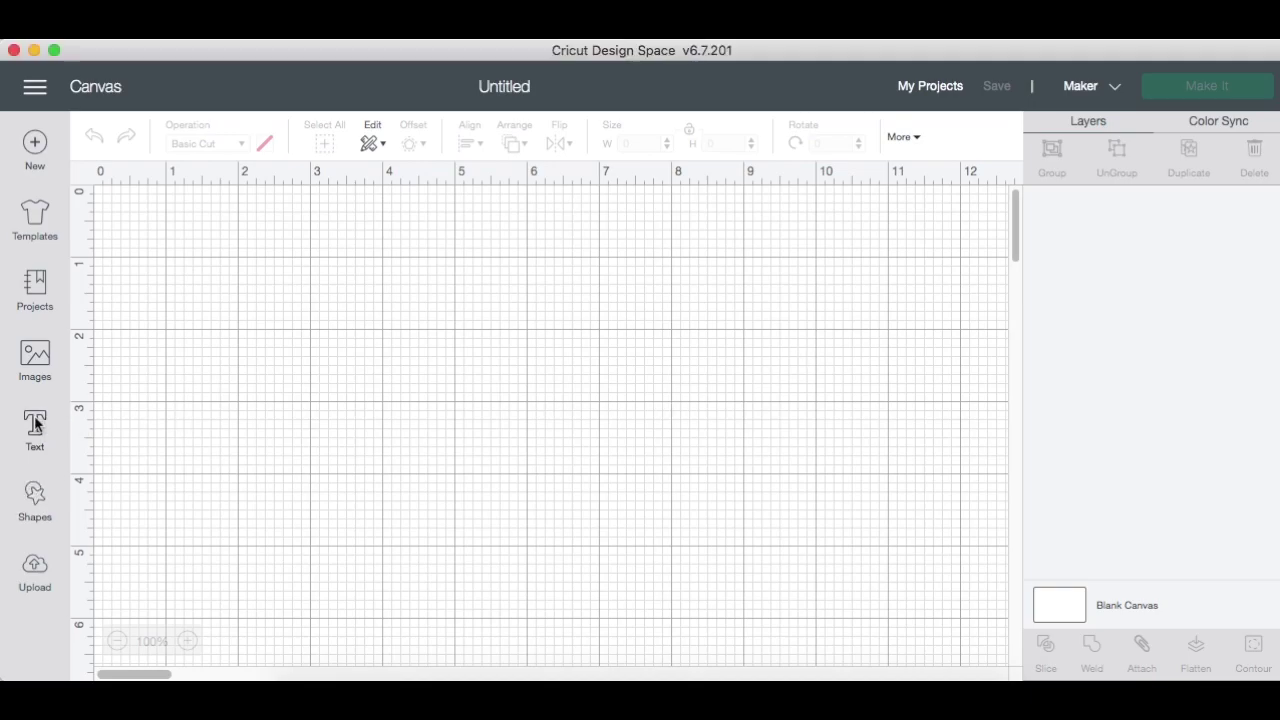
click(35, 428)
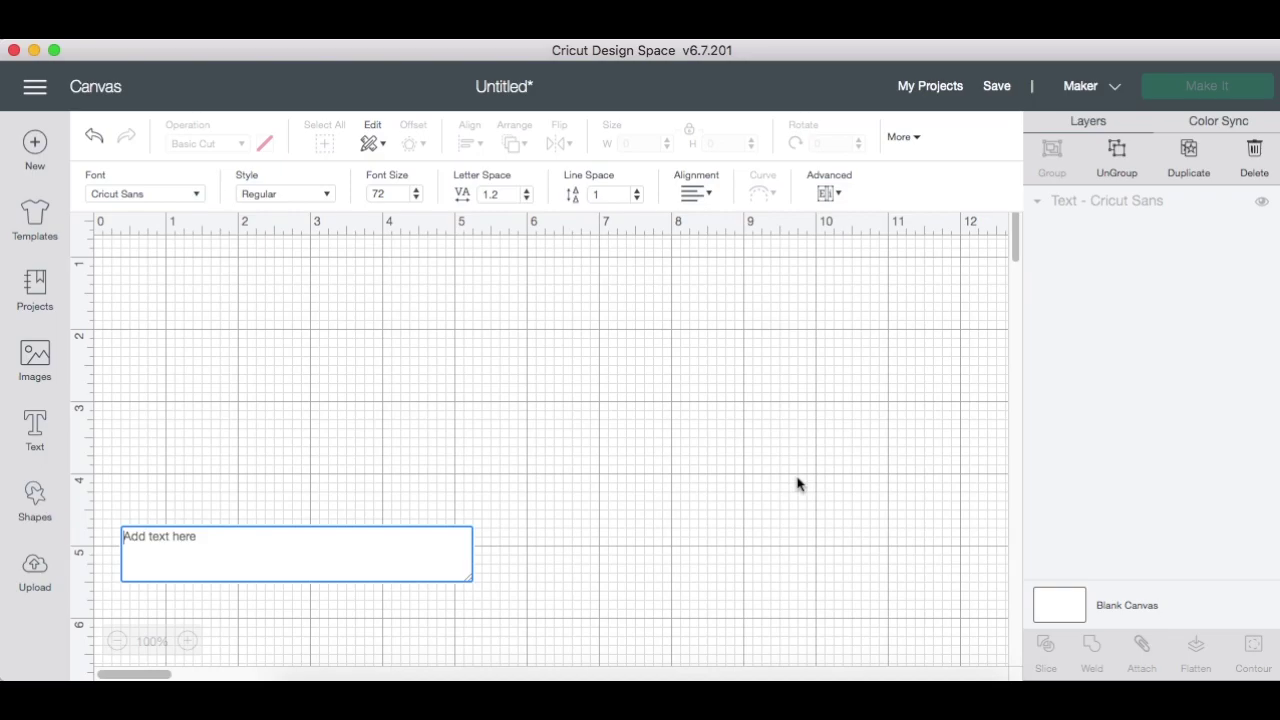
text(MOM)
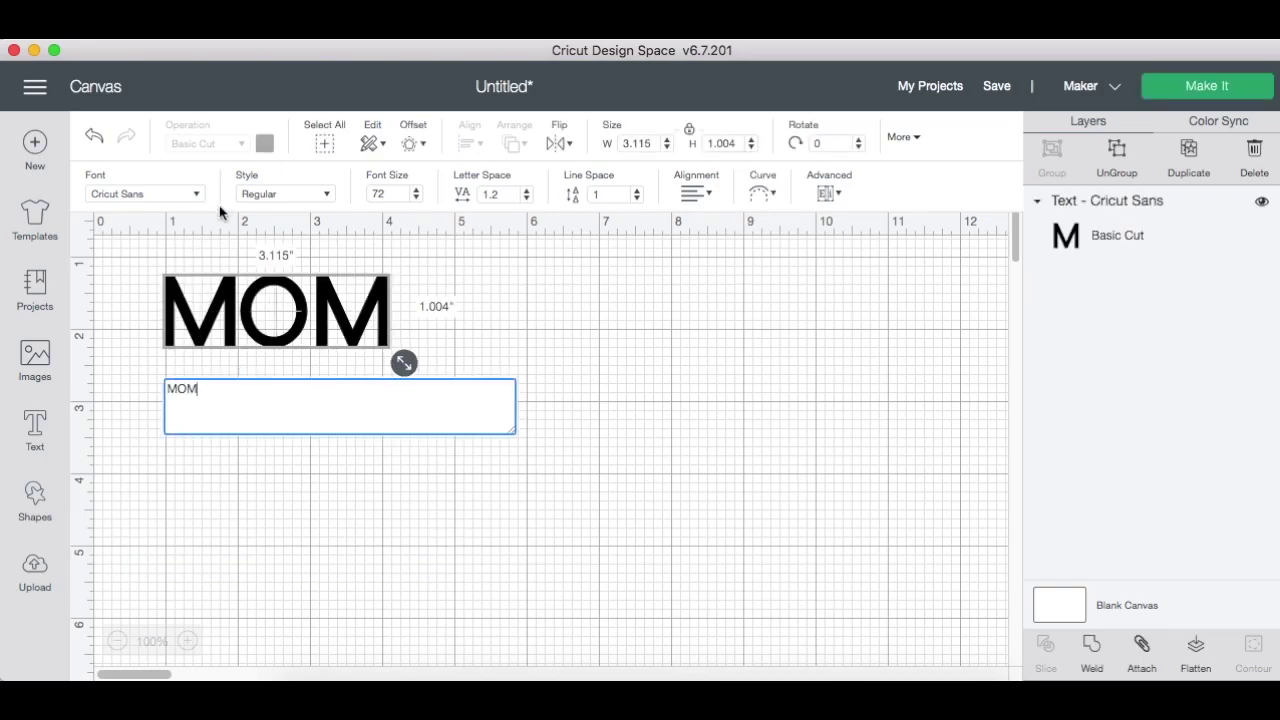
click(158, 194)
click(820, 146)
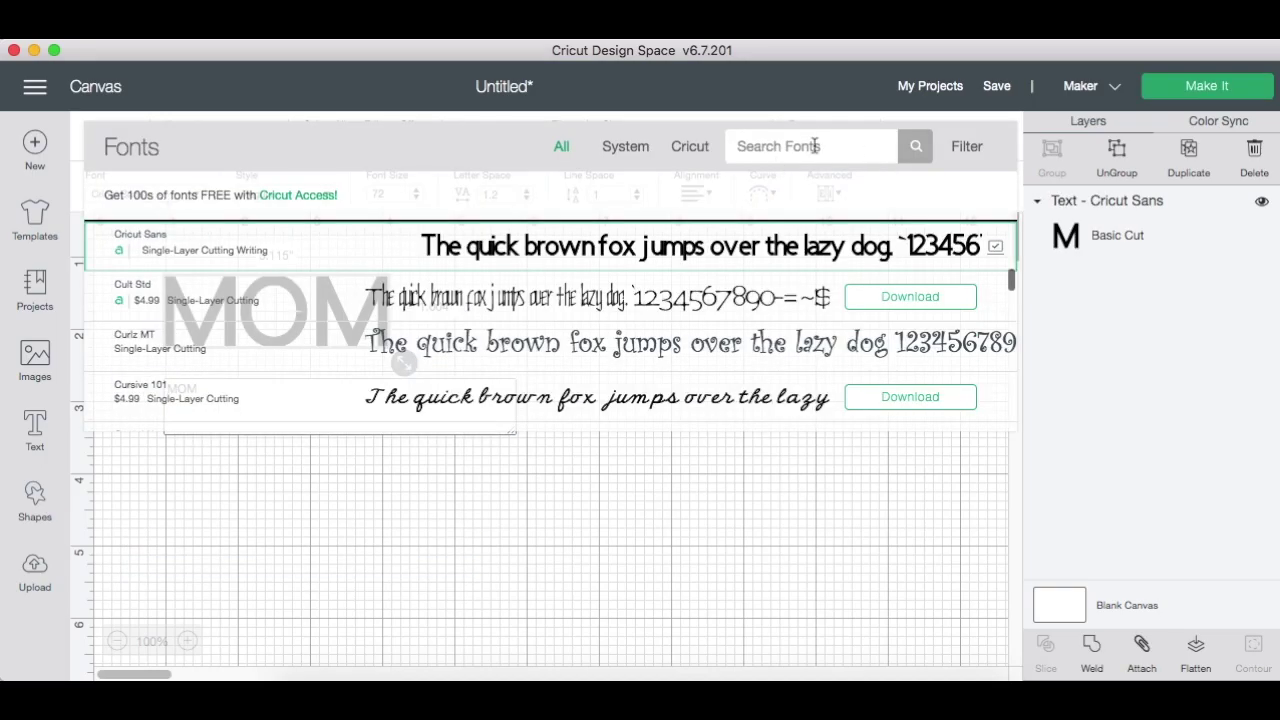
text(time )
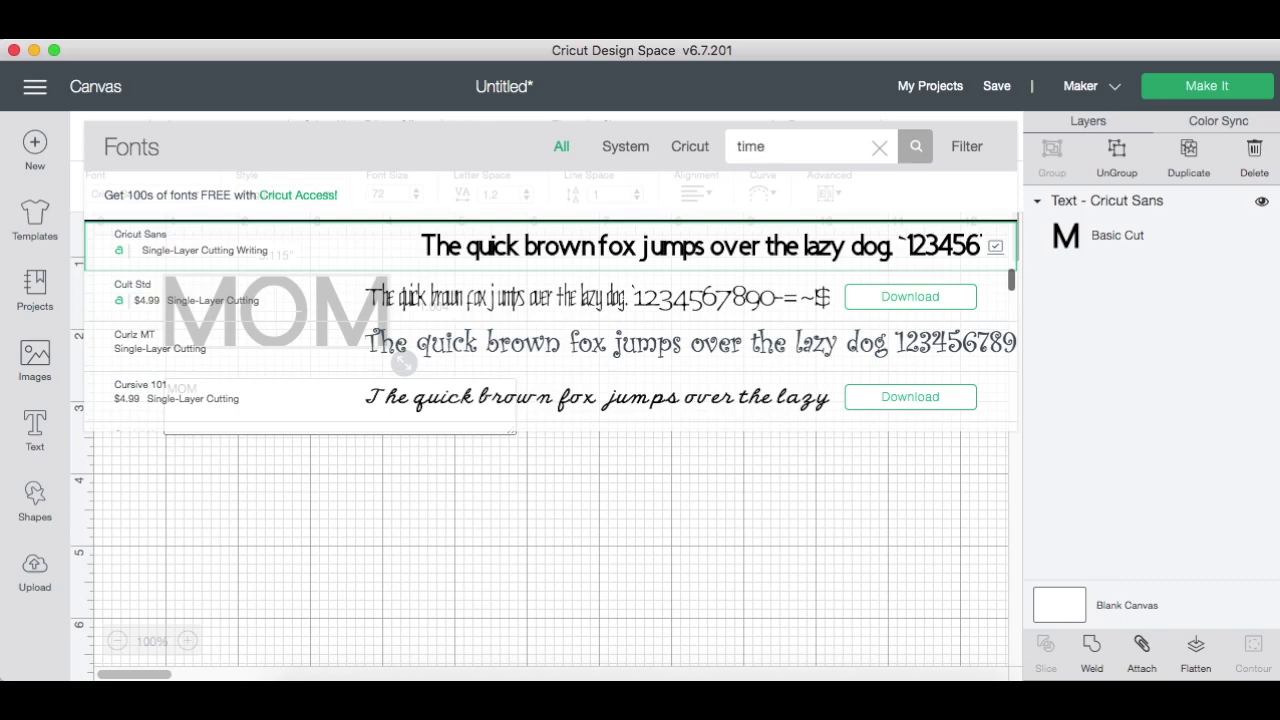
text(s new roman)
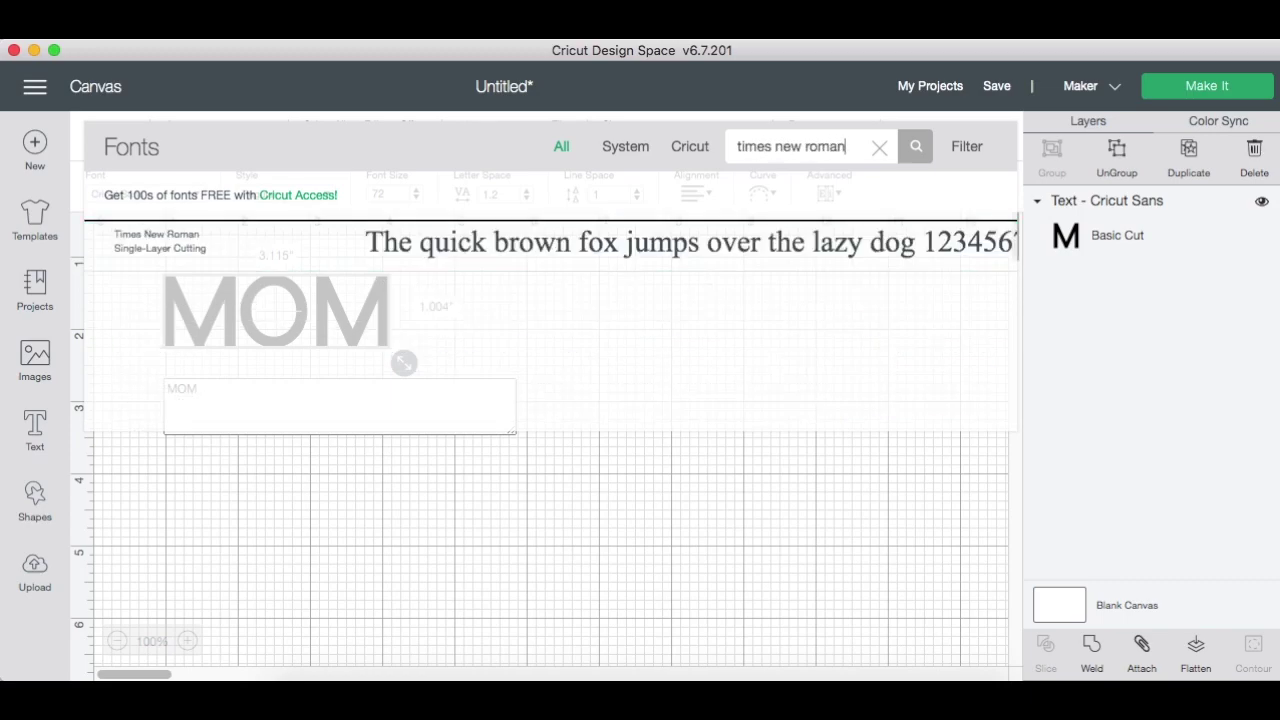
click(347, 242)
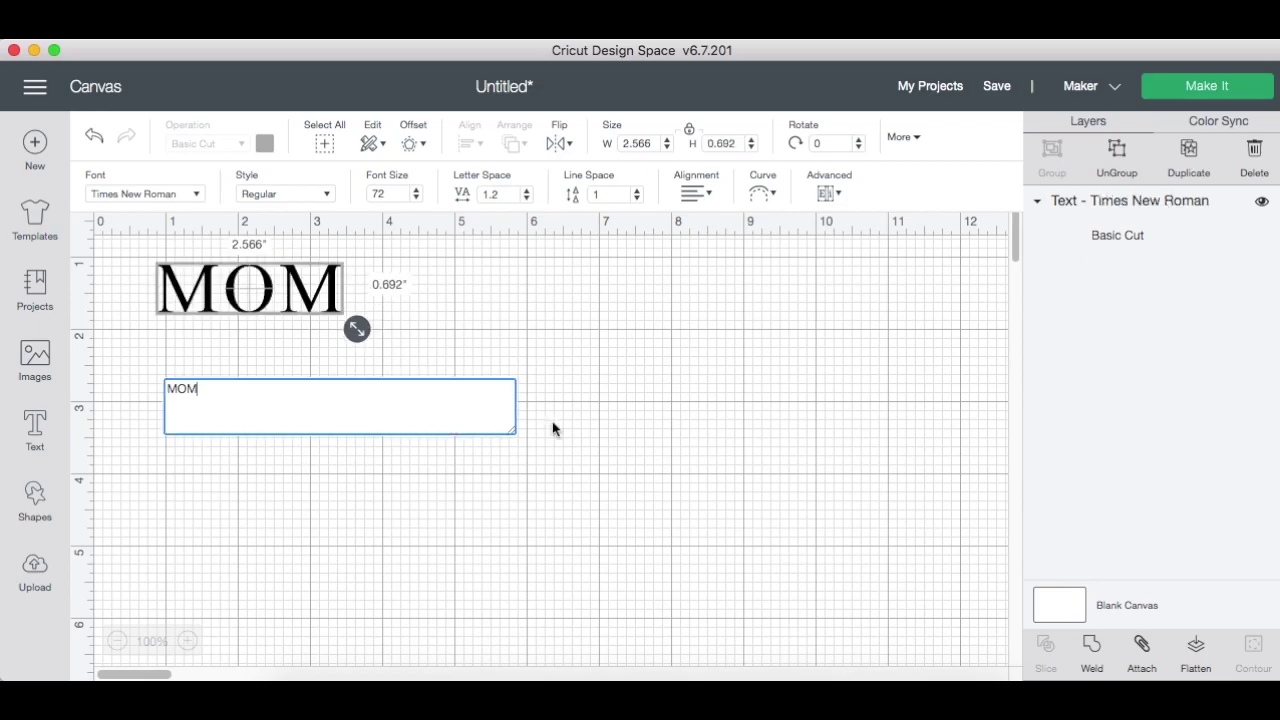
Enlarge MOM to about 10 by 2.7 inches.
right_click(748, 488)
click(293, 302)
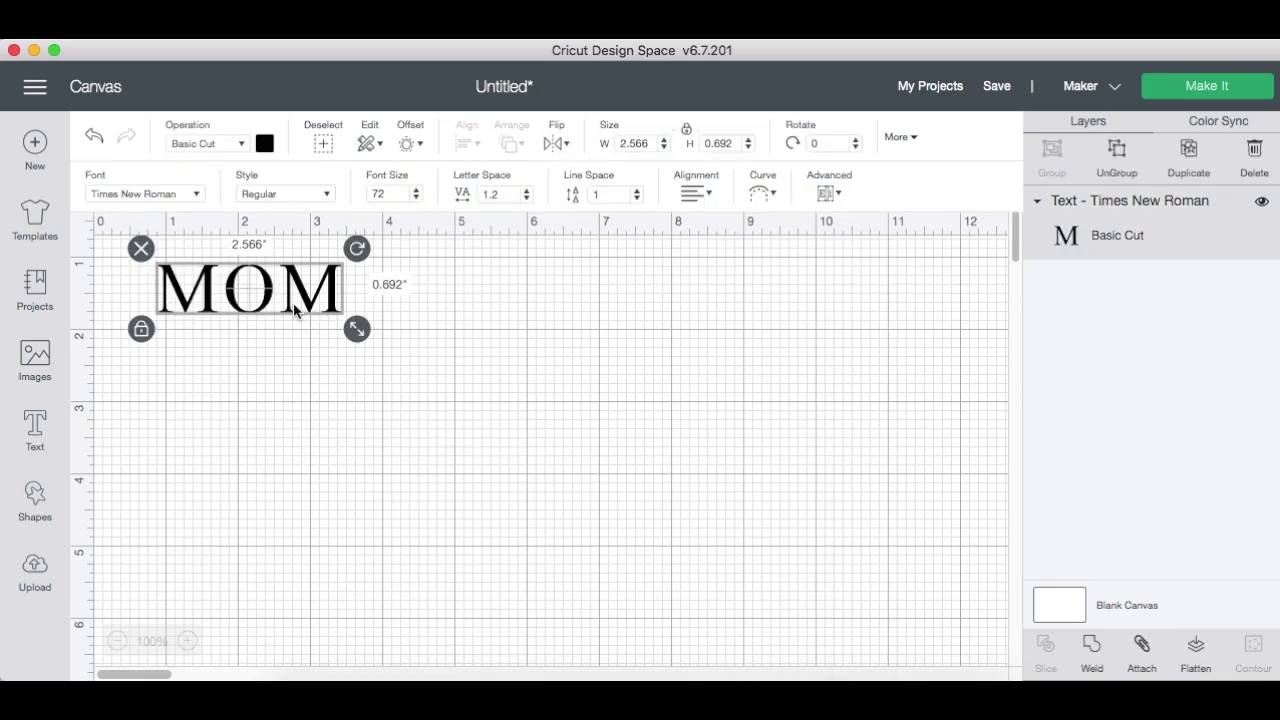
mouse_move(354, 329)
mouse_down()
mouse_move(606, 483)
mouse_move(691, 505)
mouse_move(674, 477)
mouse_up()
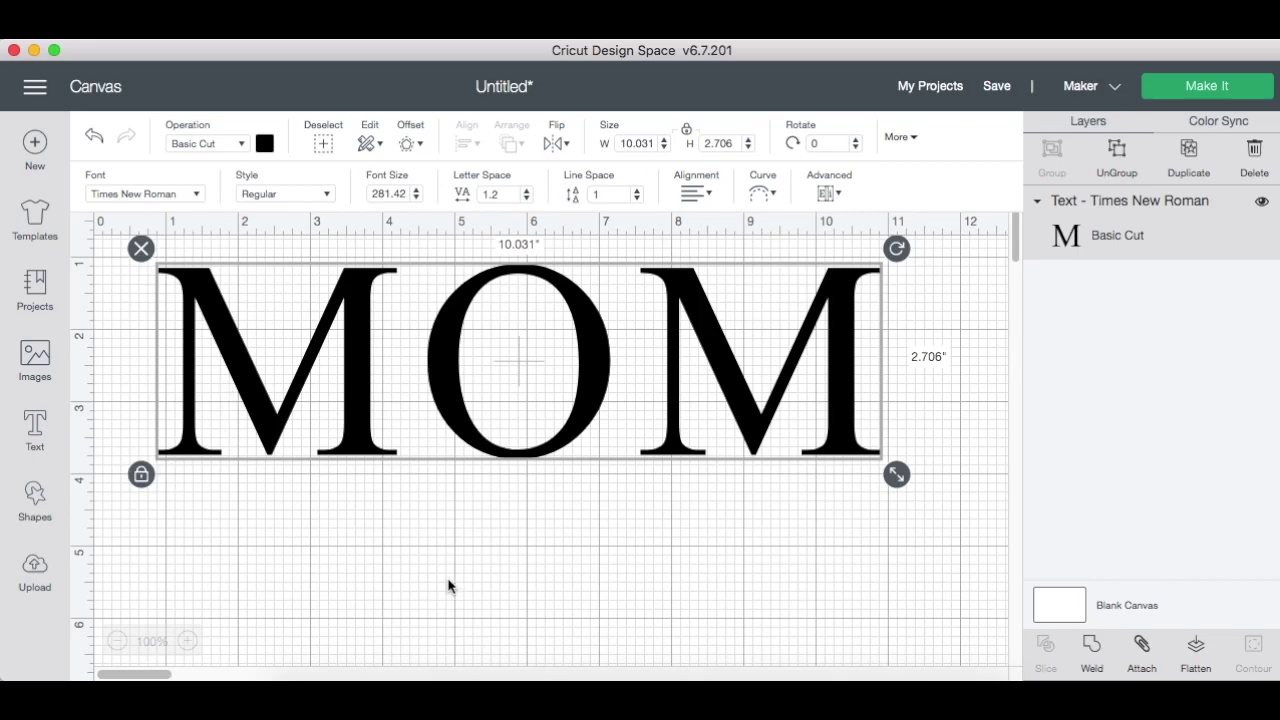
Add a second text box reading 'Jenny Laura' in the I Love Glitter script font.
click(316, 540)
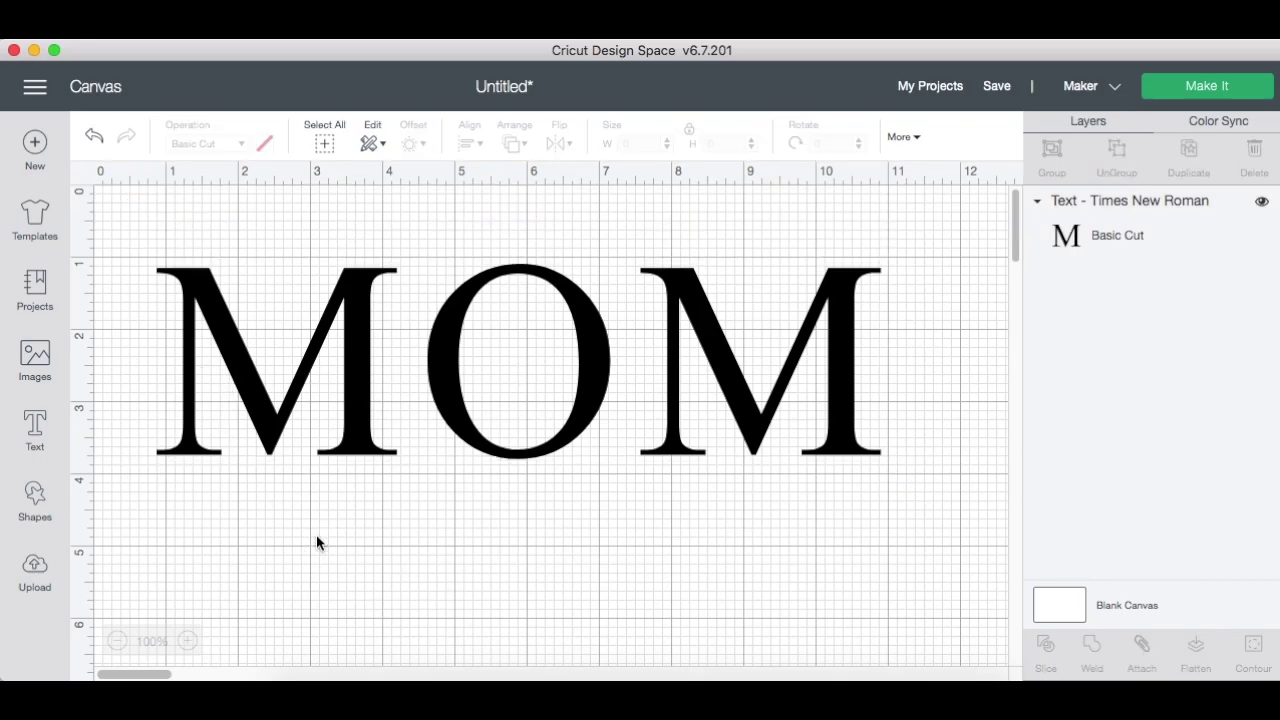
click(35, 428)
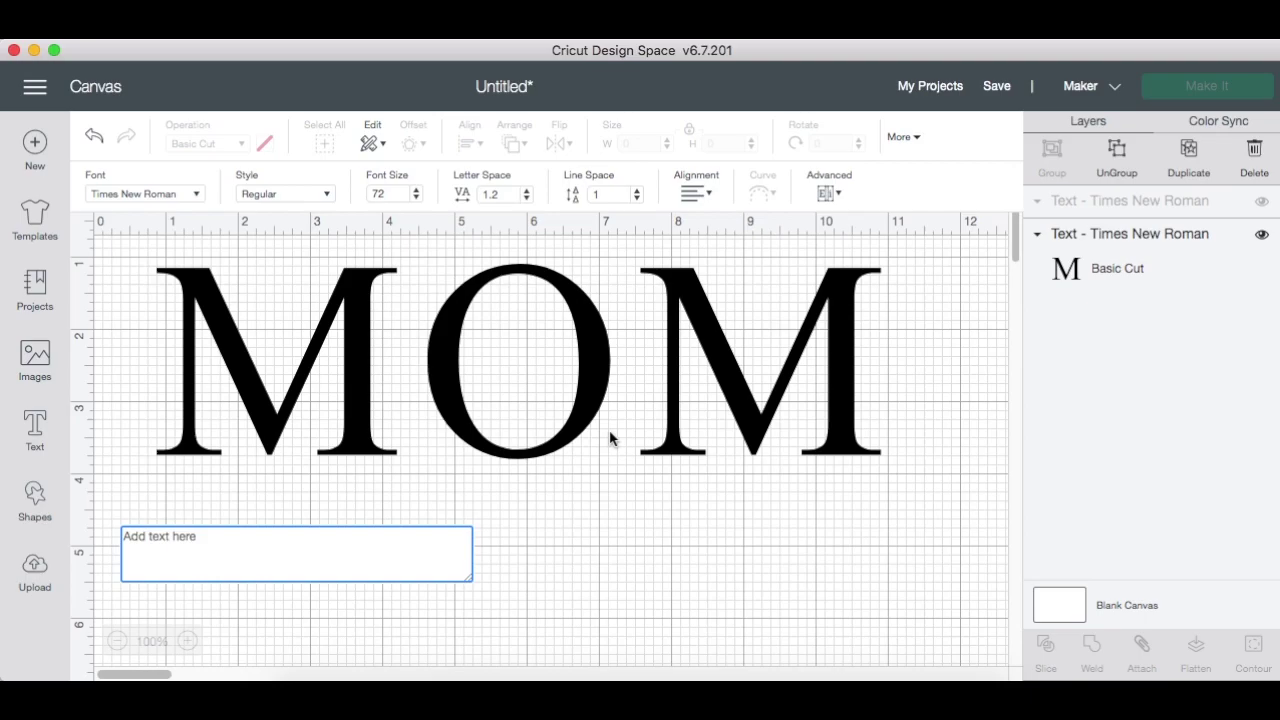
click(158, 199)
text(times new roman)
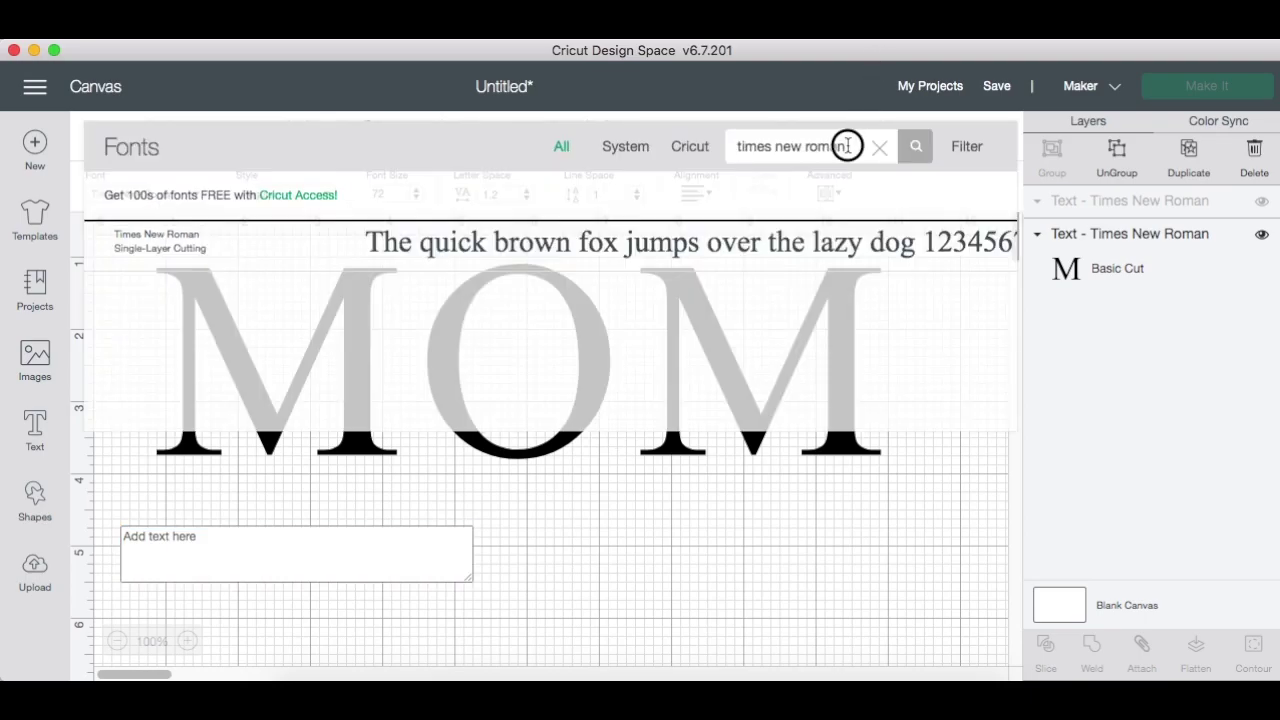
click(699, 115)
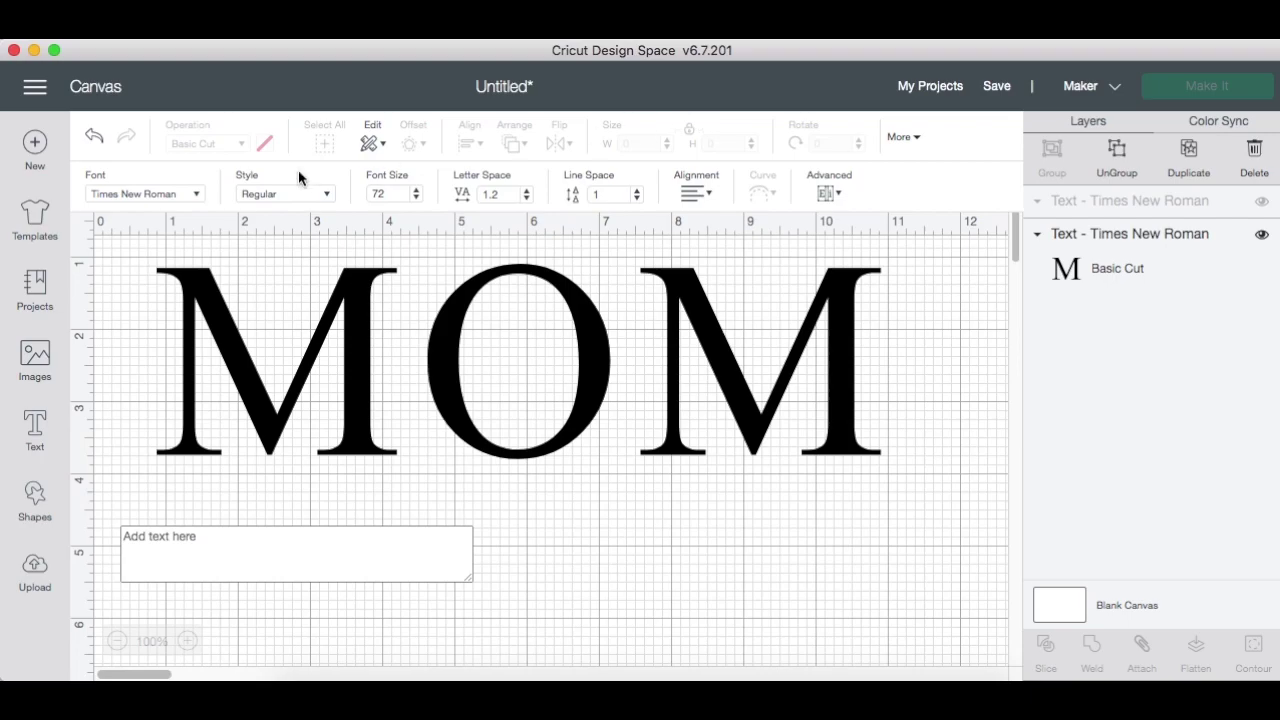
click(158, 197)
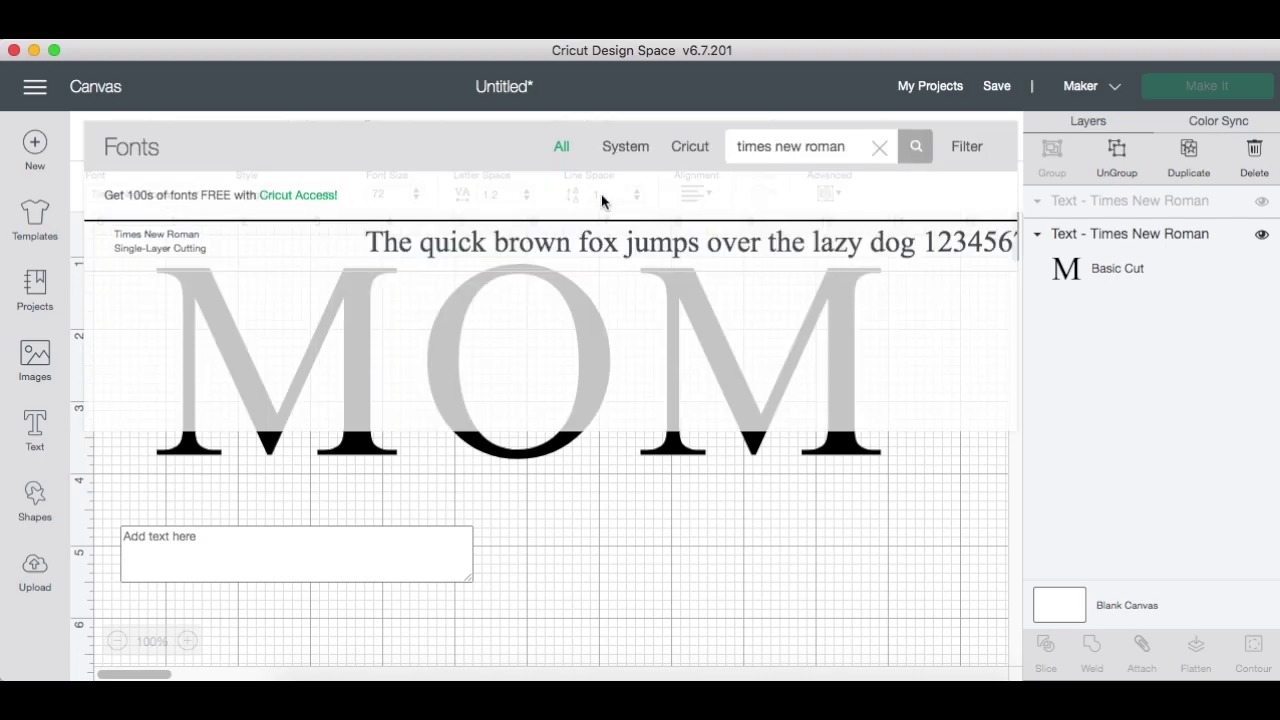
triple_click(787, 146)
text(i love glitt)
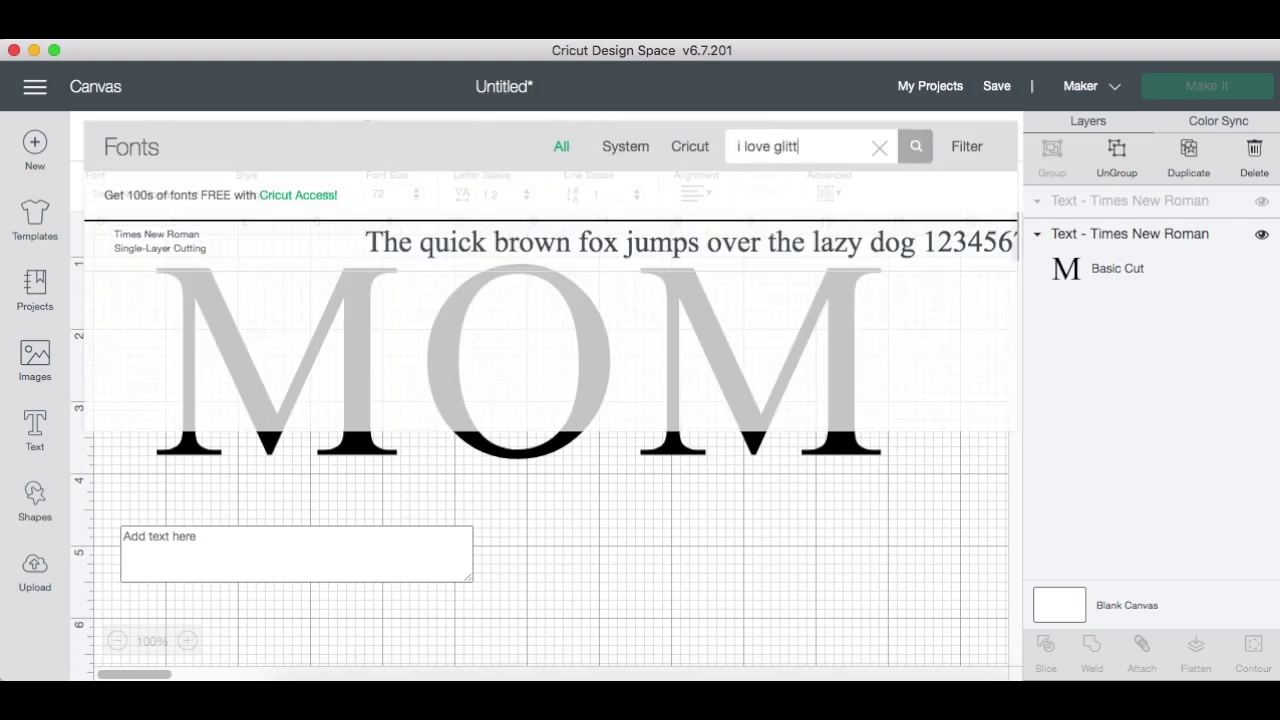
text(er)
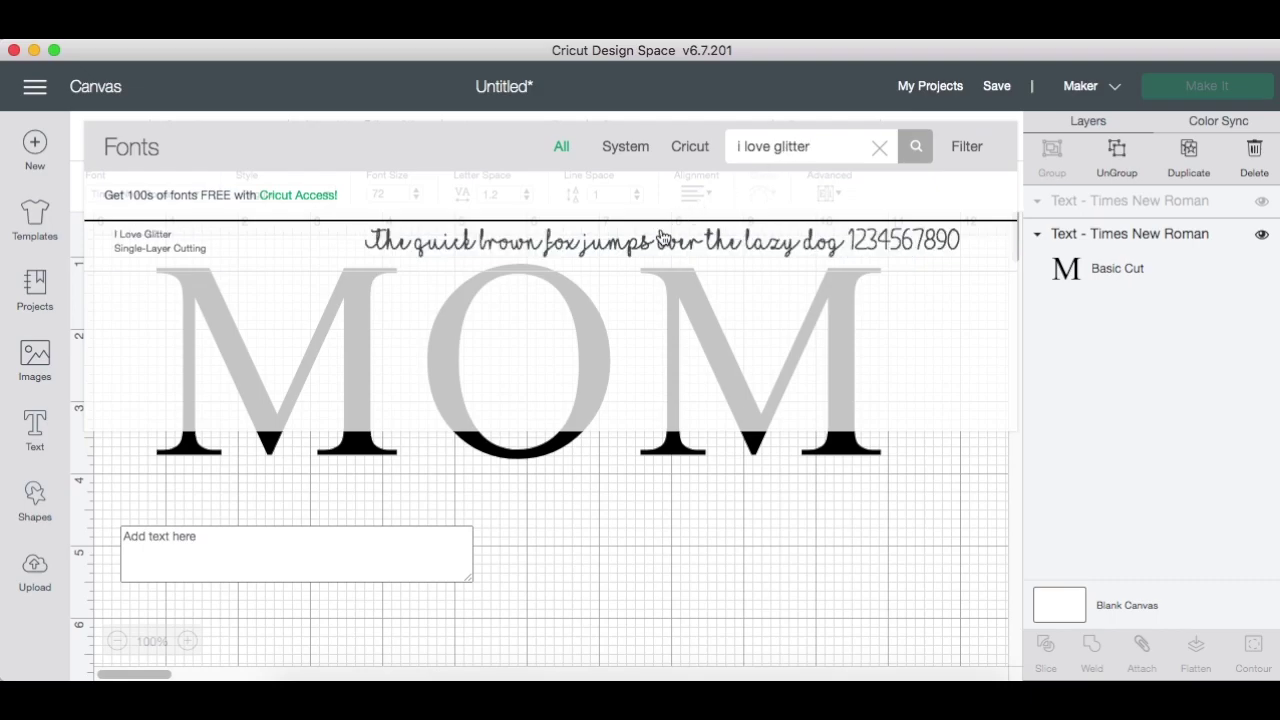
click(627, 248)
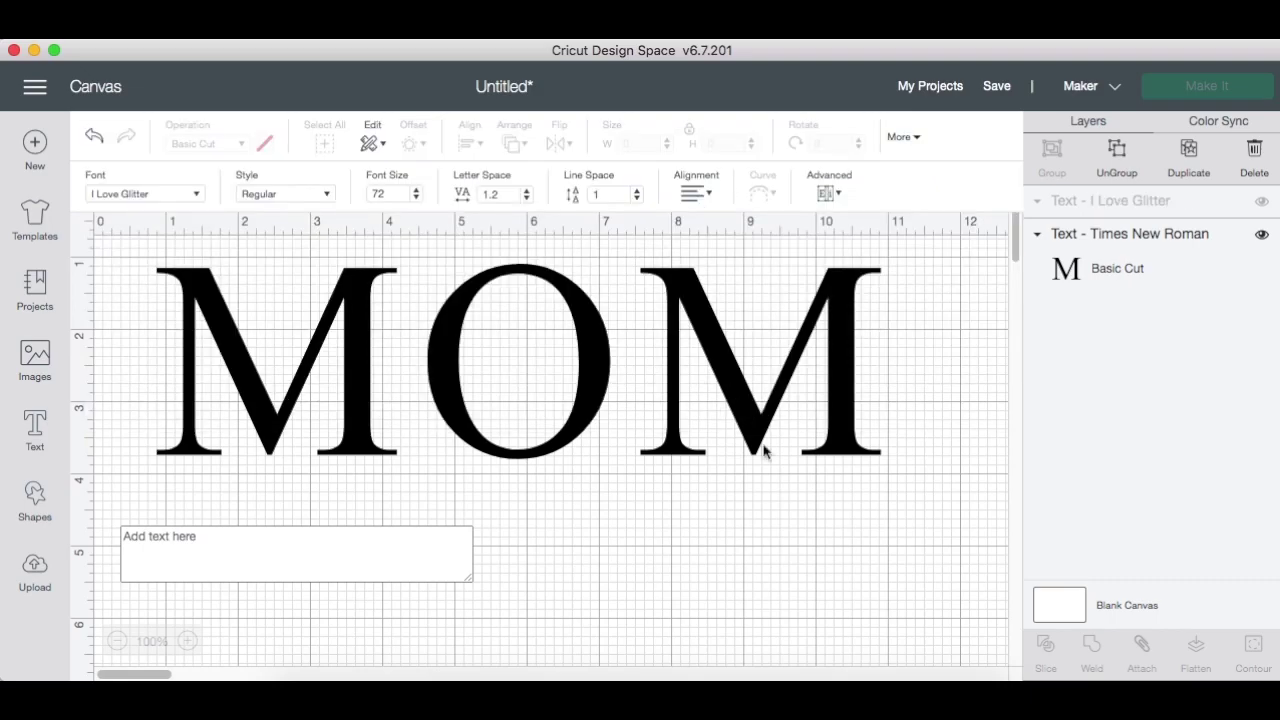
click(258, 544)
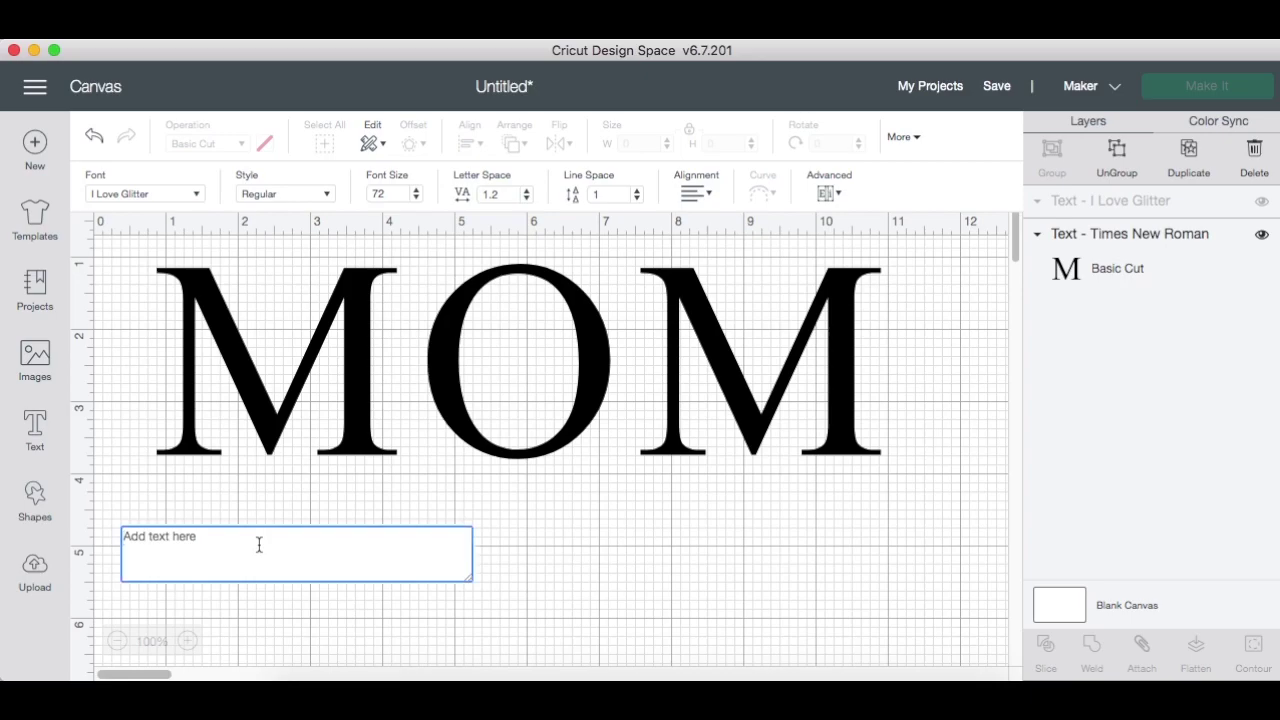
text(Jenny )
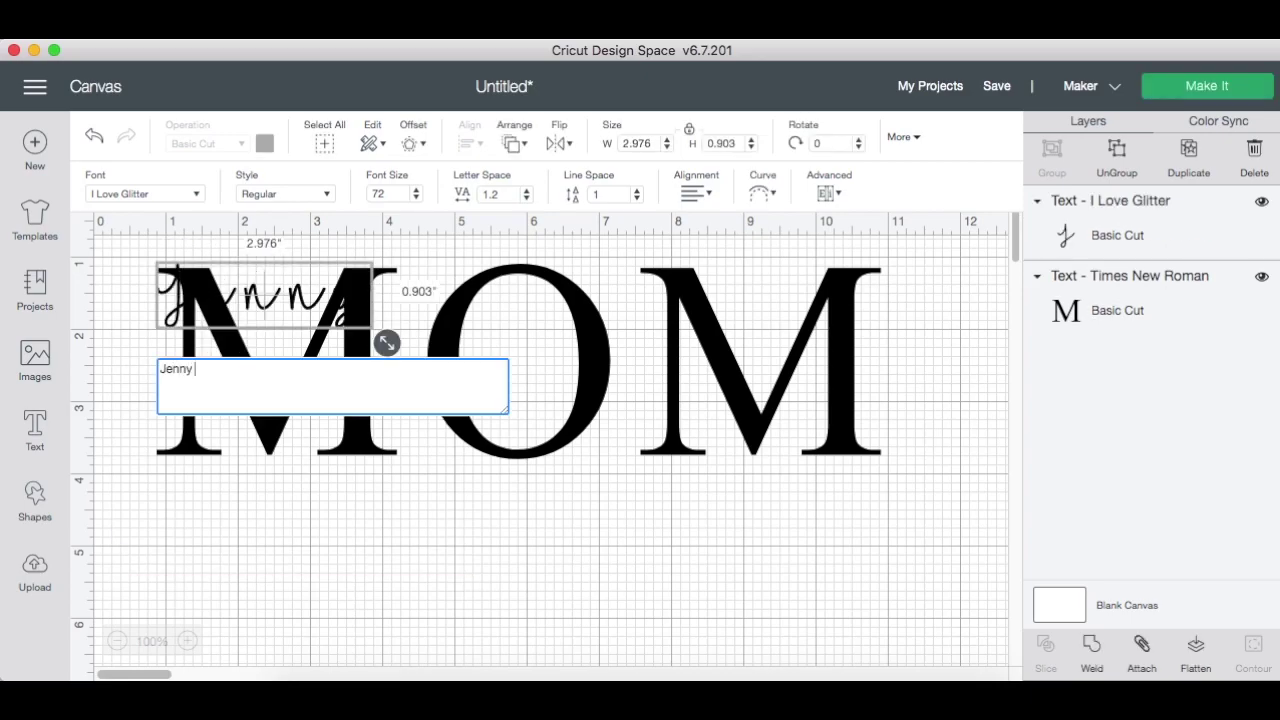
text(Laura)
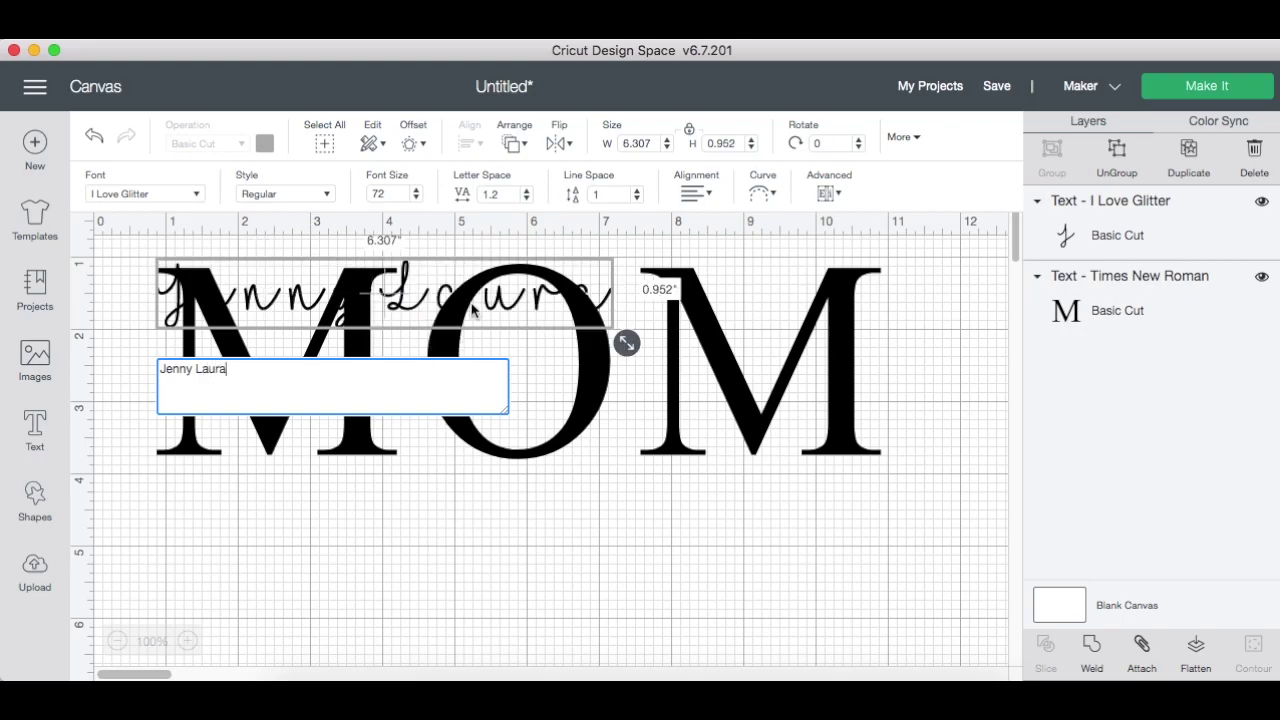
Drag the 'Jenny Laura' script line down below MOM.
drag(473, 311, 625, 545)
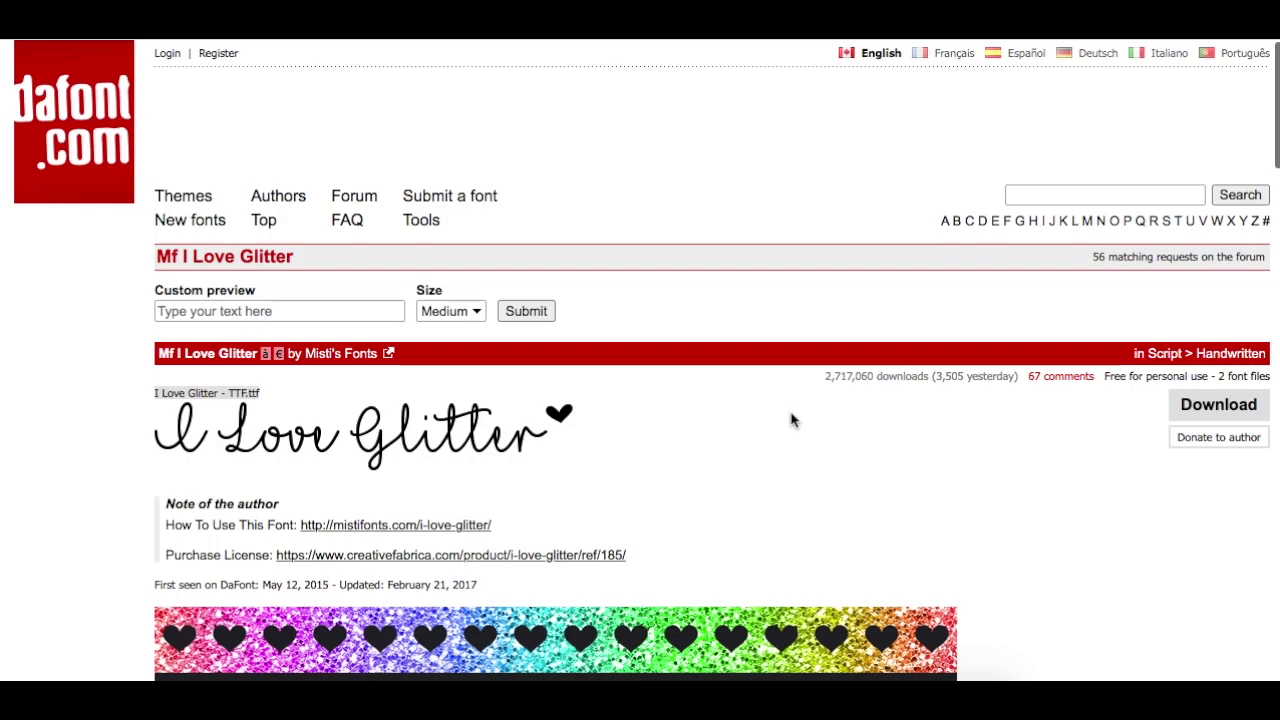
Scroll DaFont's I Love Glitter page down to the swash and heart glyphs.
scroll(790, 420, down, 5)
scroll(790, 420, down, 5)
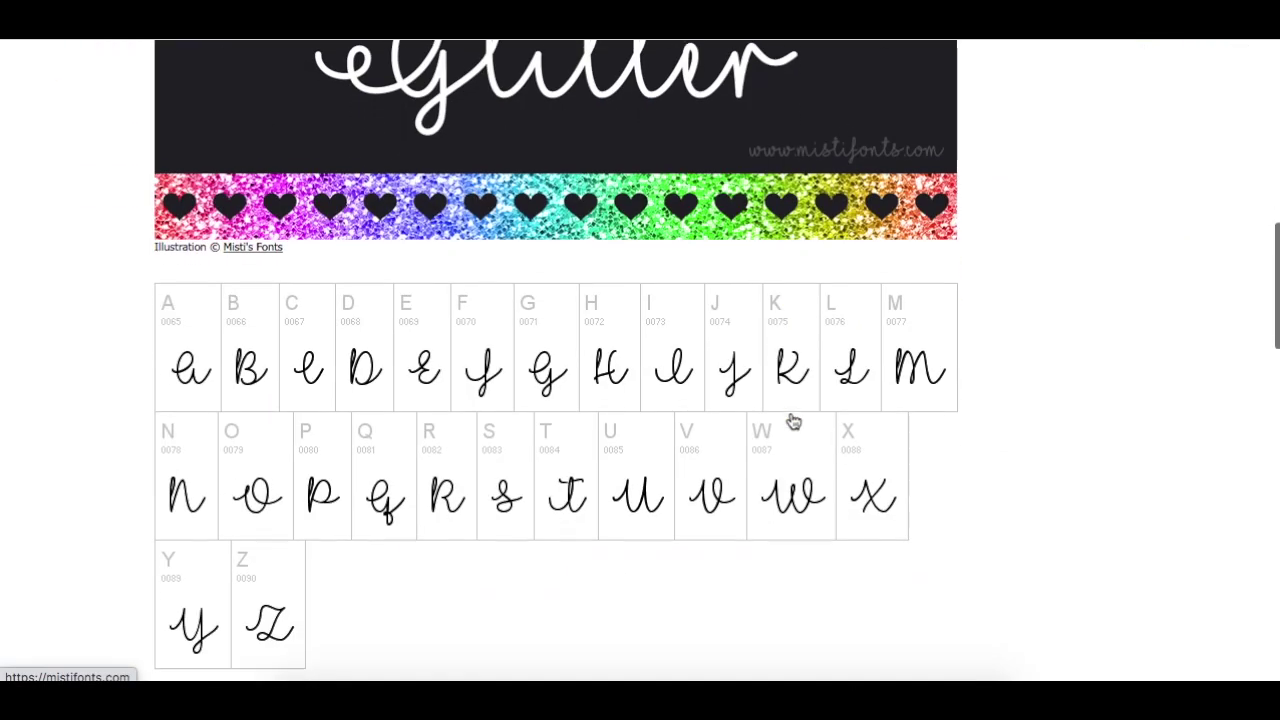
scroll(790, 420, up, 3)
scroll(790, 420, up, 7)
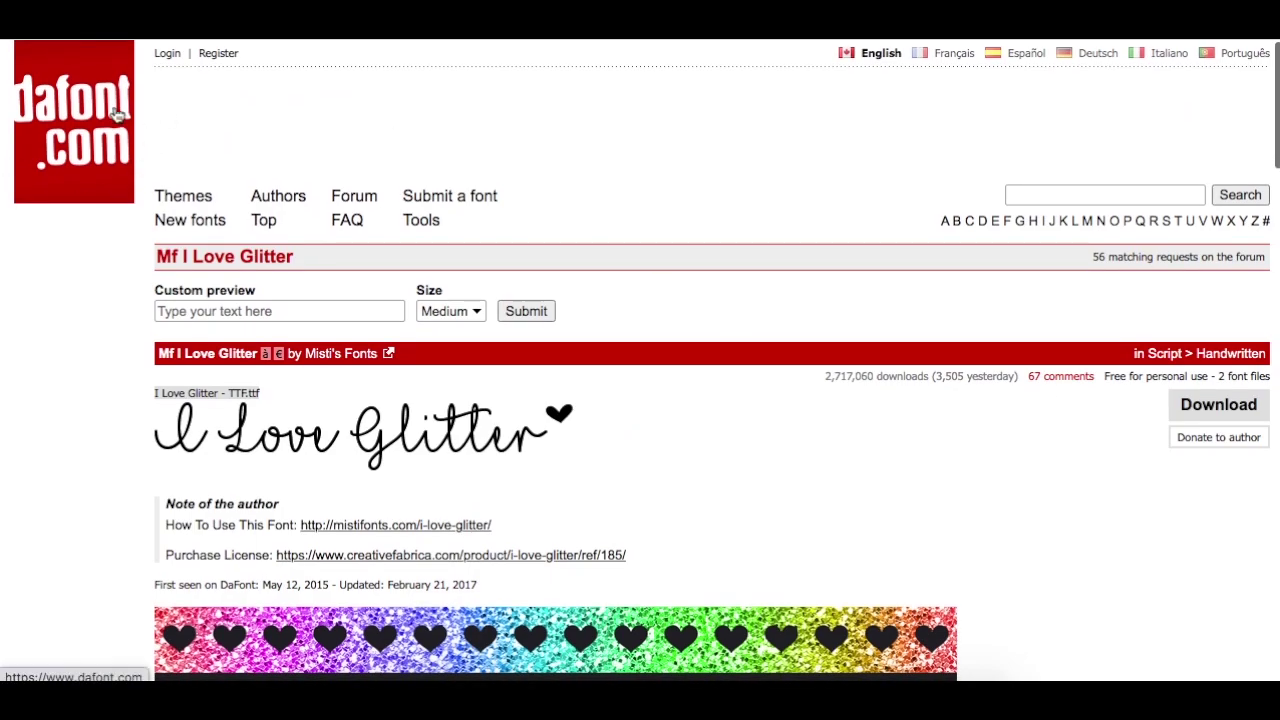
scroll(873, 432, down, 5)
scroll(873, 432, down, 5)
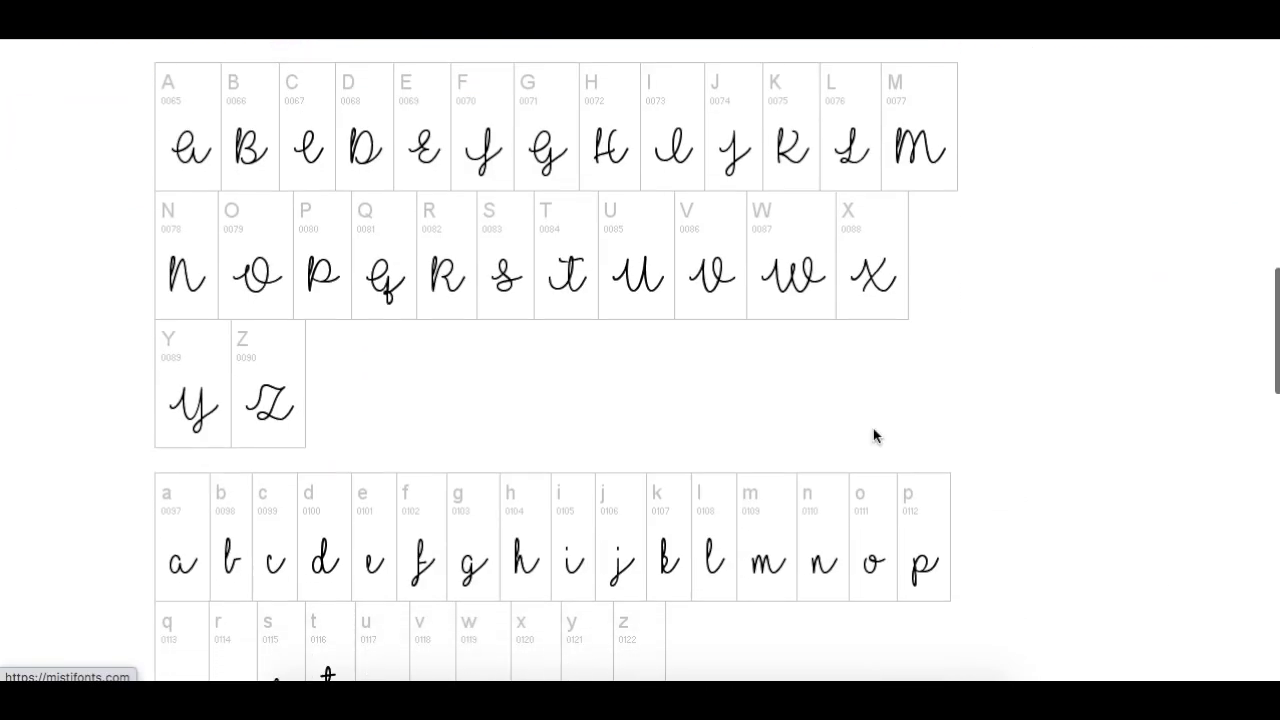
scroll(873, 432, down, 2)
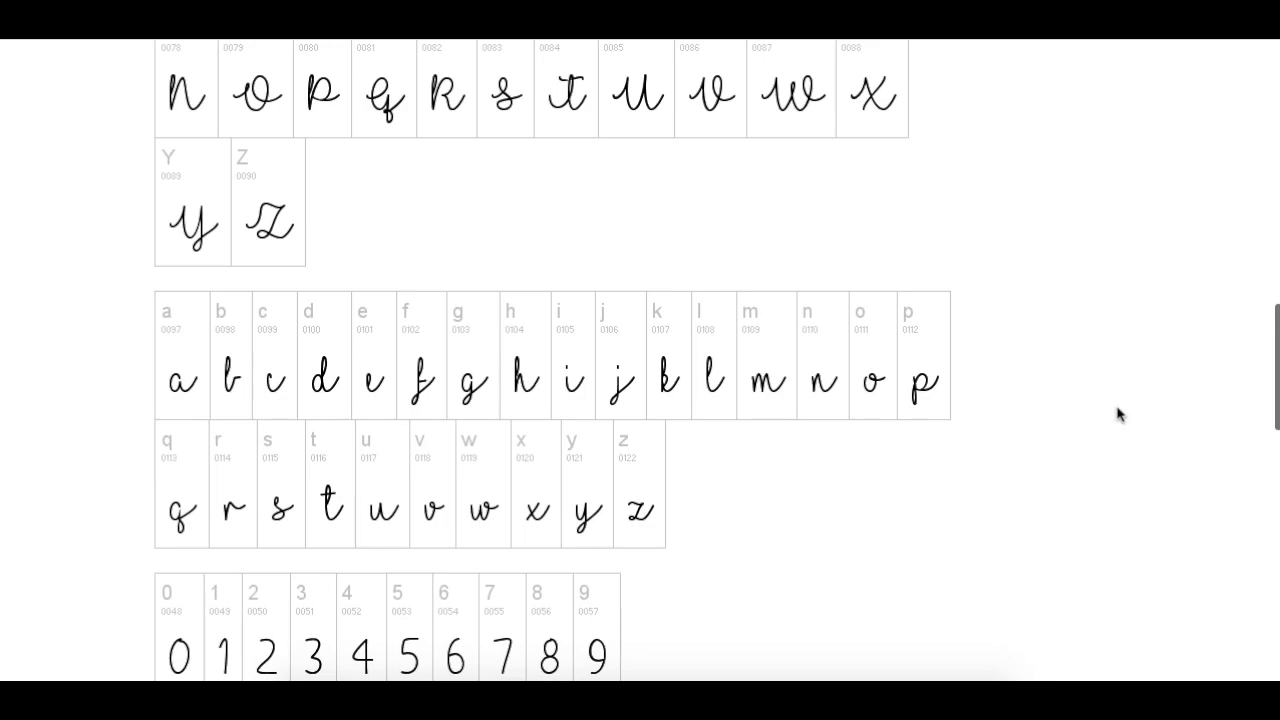
scroll(1117, 414, down, 4)
scroll(1117, 414, down, 2)
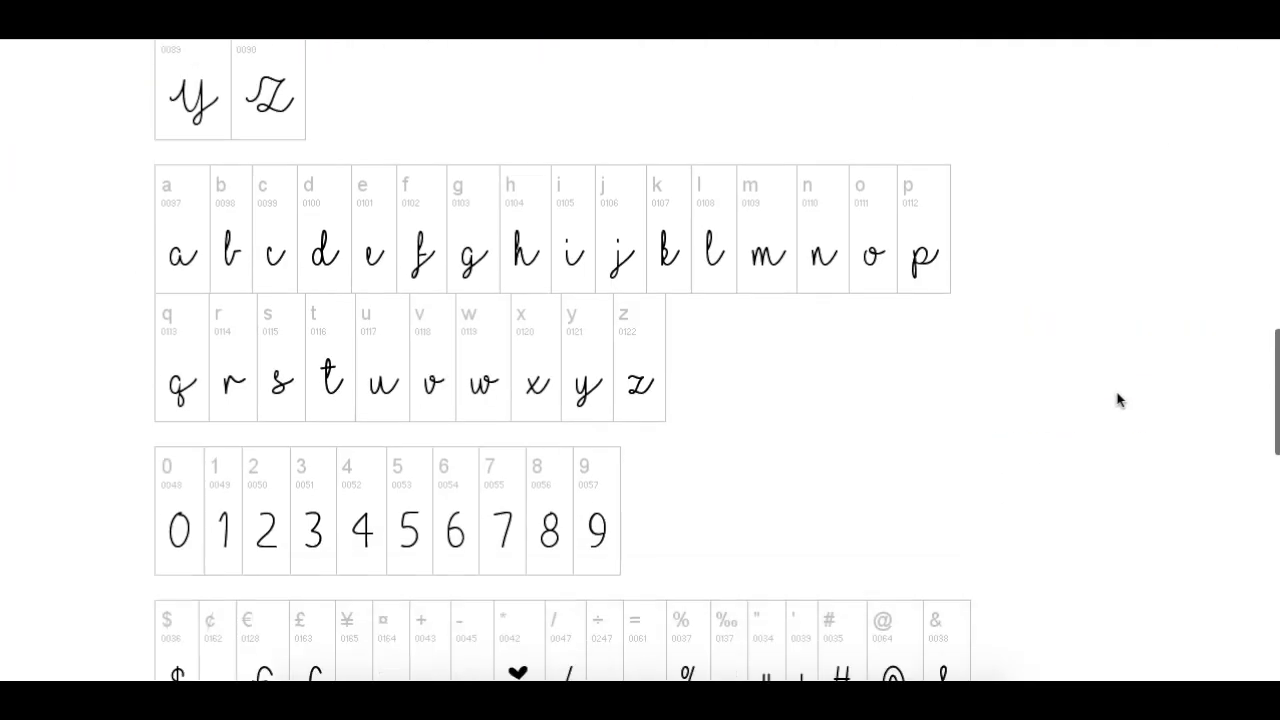
scroll(1118, 400, down, 2)
scroll(1118, 400, up, 3)
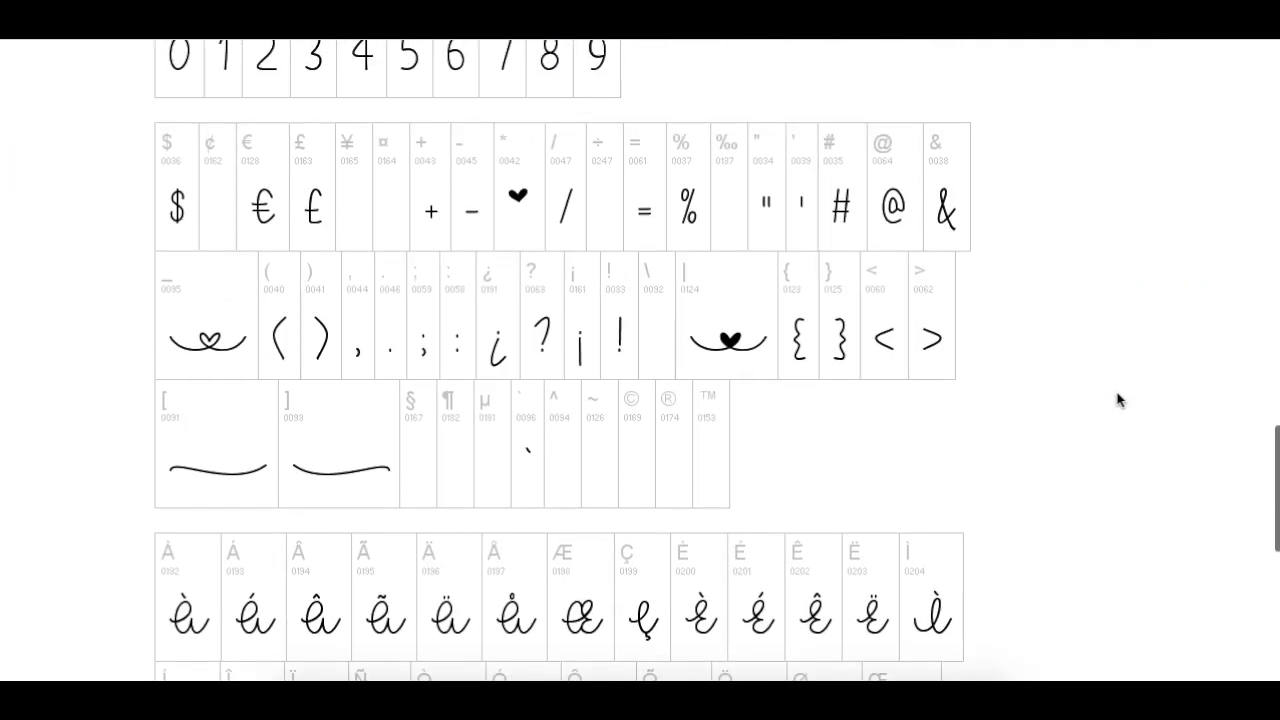
scroll(1118, 400, up, 1)
scroll(1118, 400, down, 1)
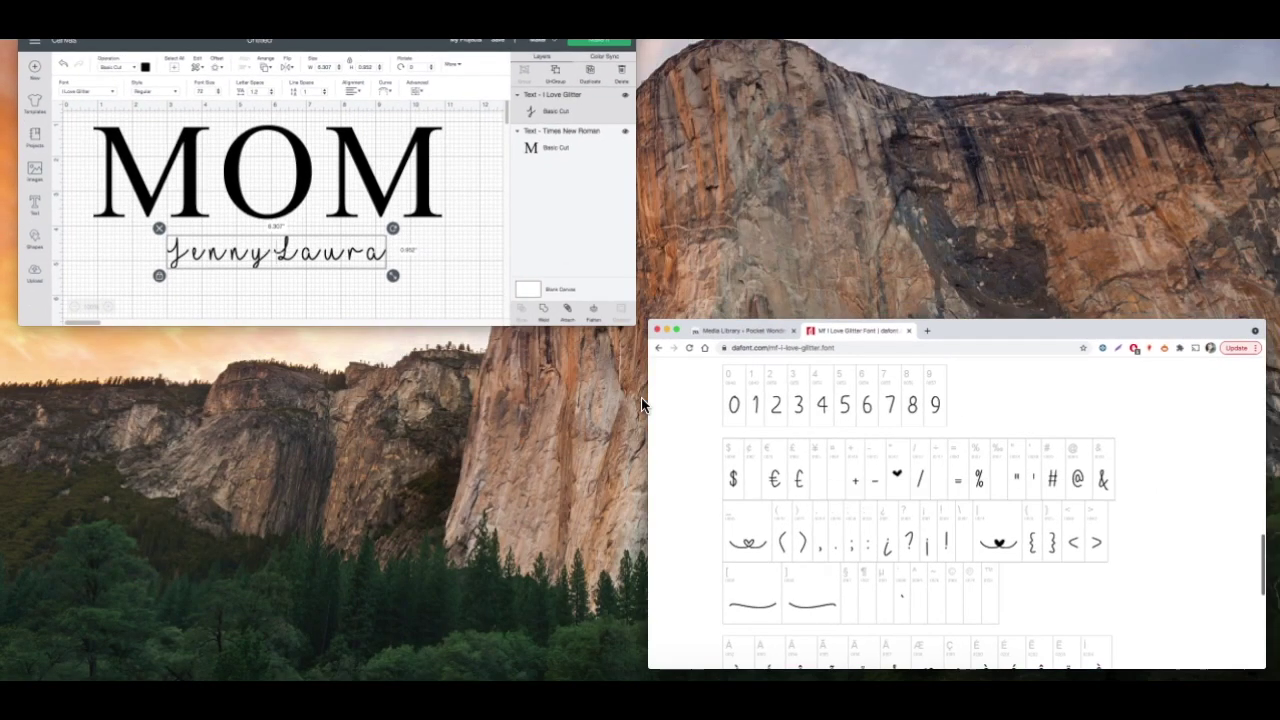
Paste swashes at both ends of the names and a heart between Jenny and Laura.
click(302, 165)
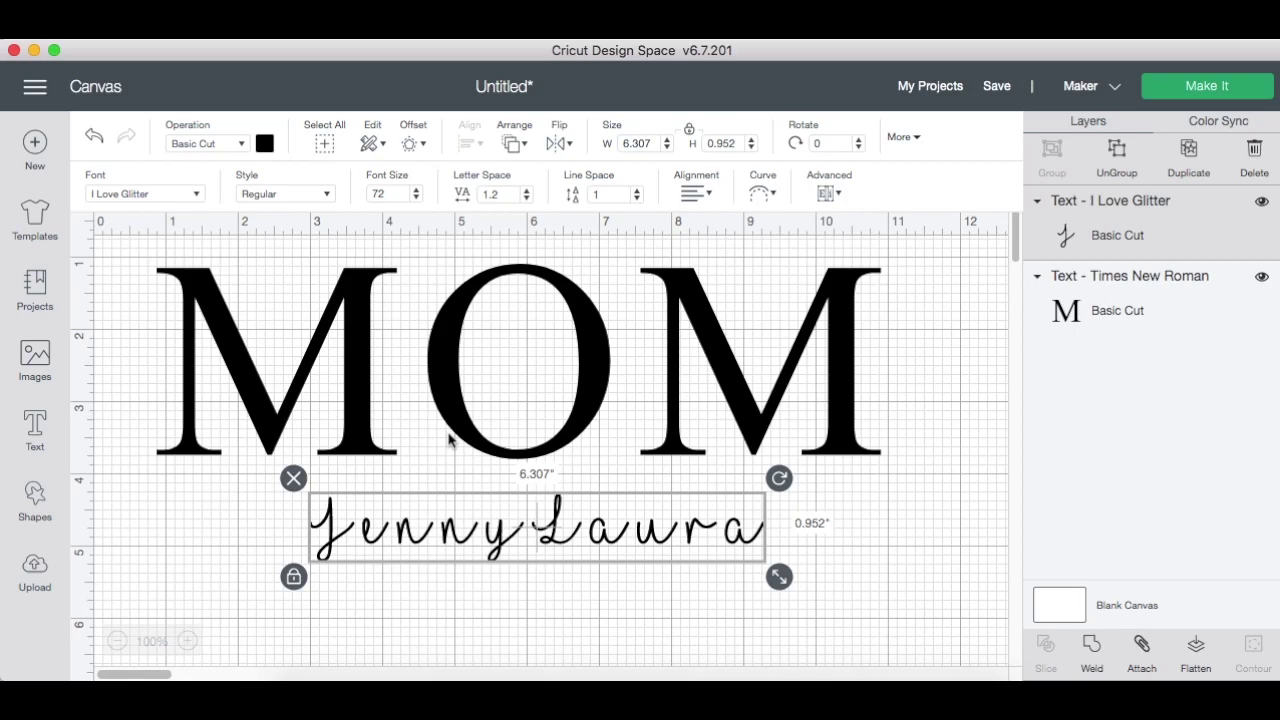
double_click(333, 538)
click(313, 420)
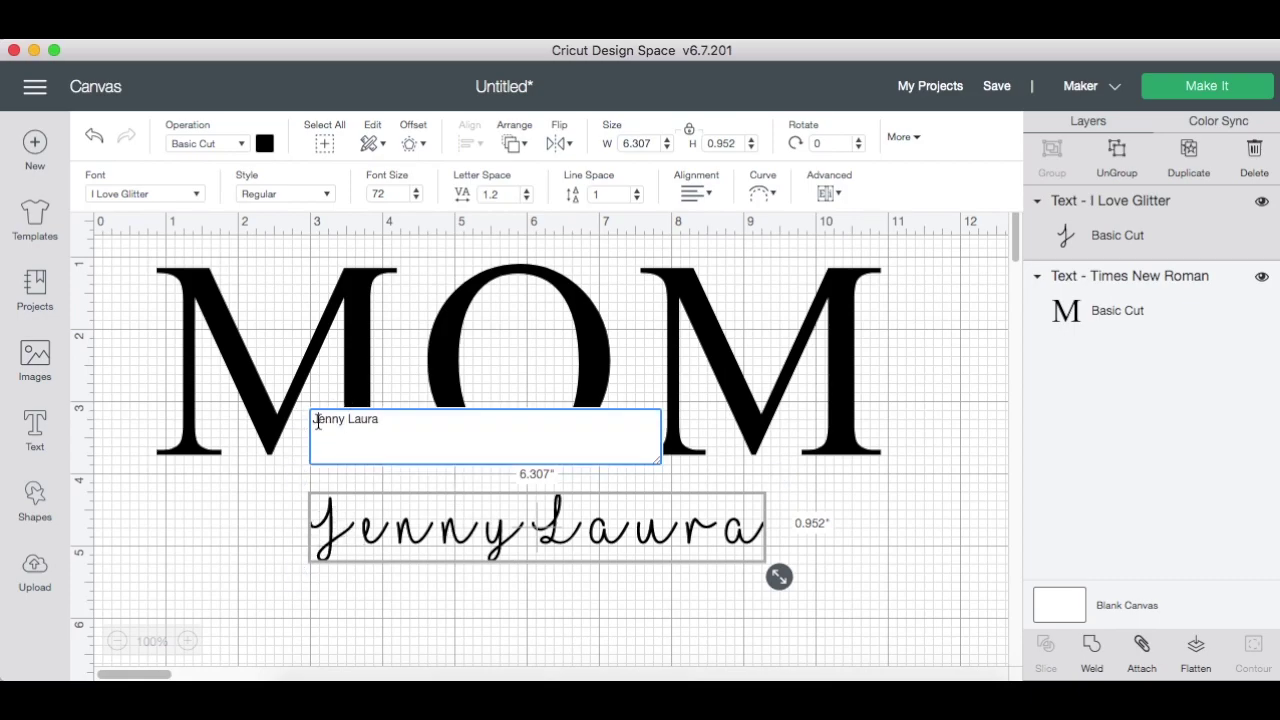
key(super+v)
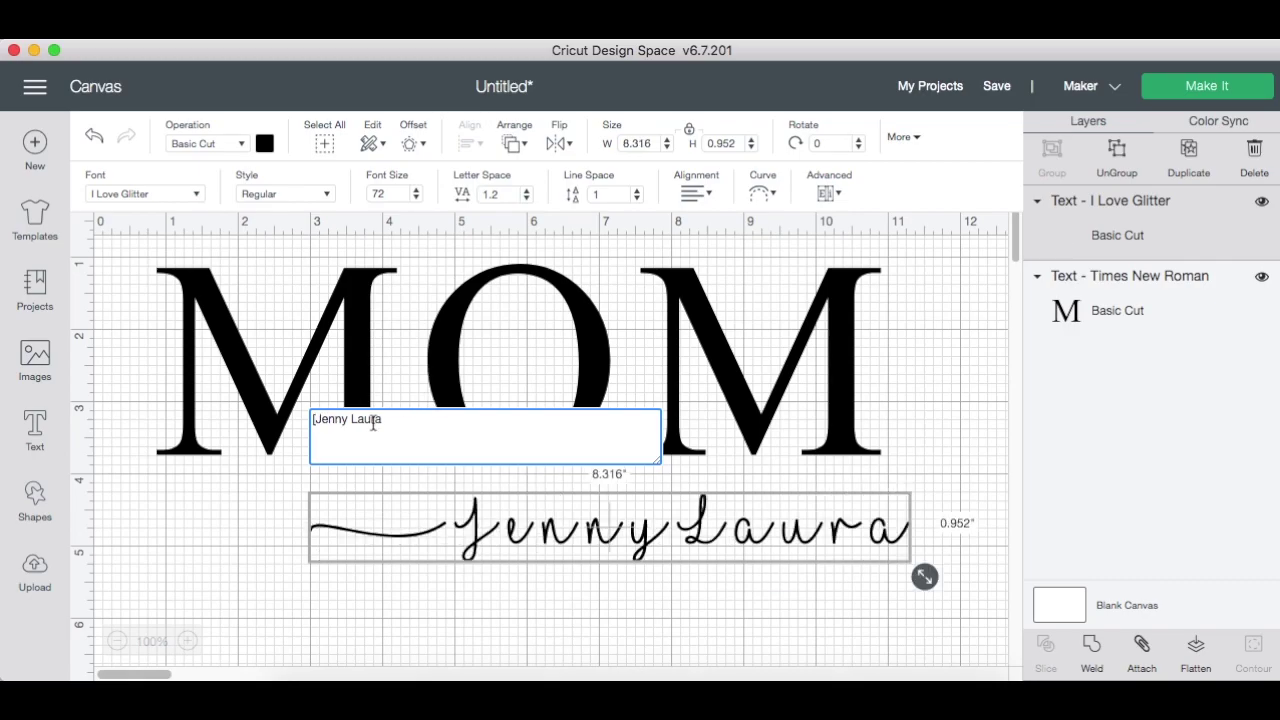
click(393, 421)
key(super+v)
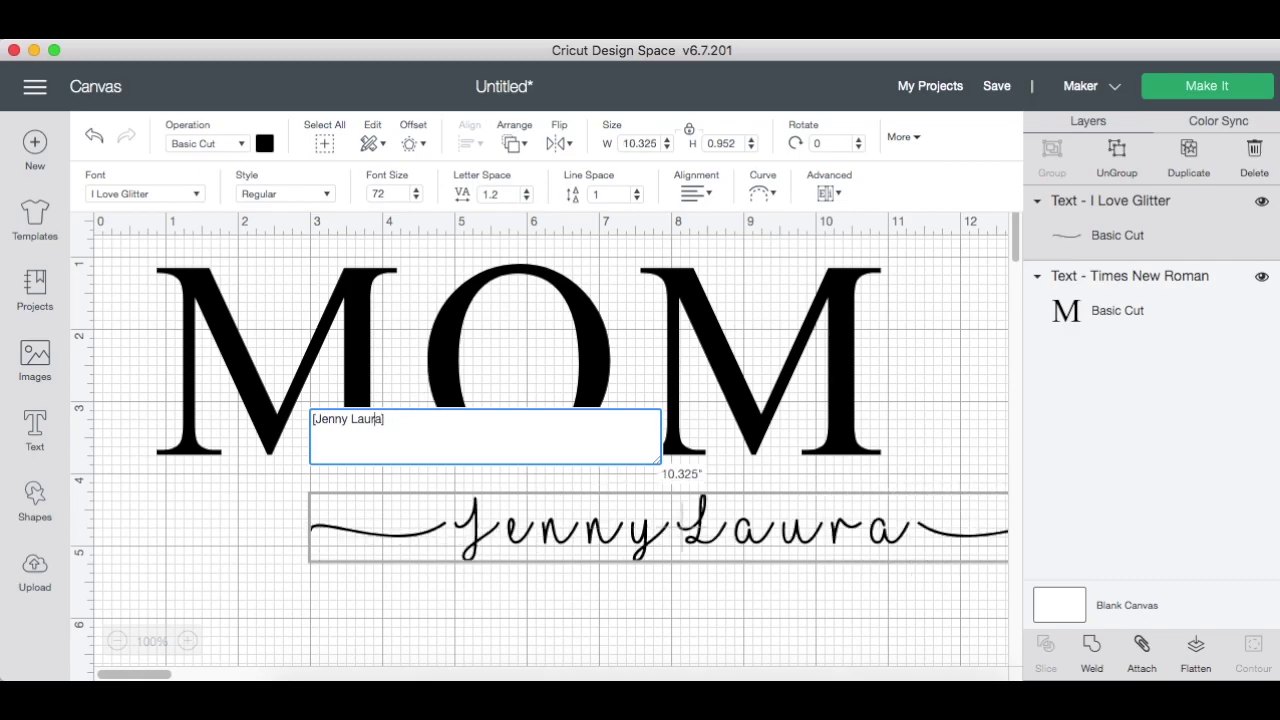
click(352, 419)
key(super+v)
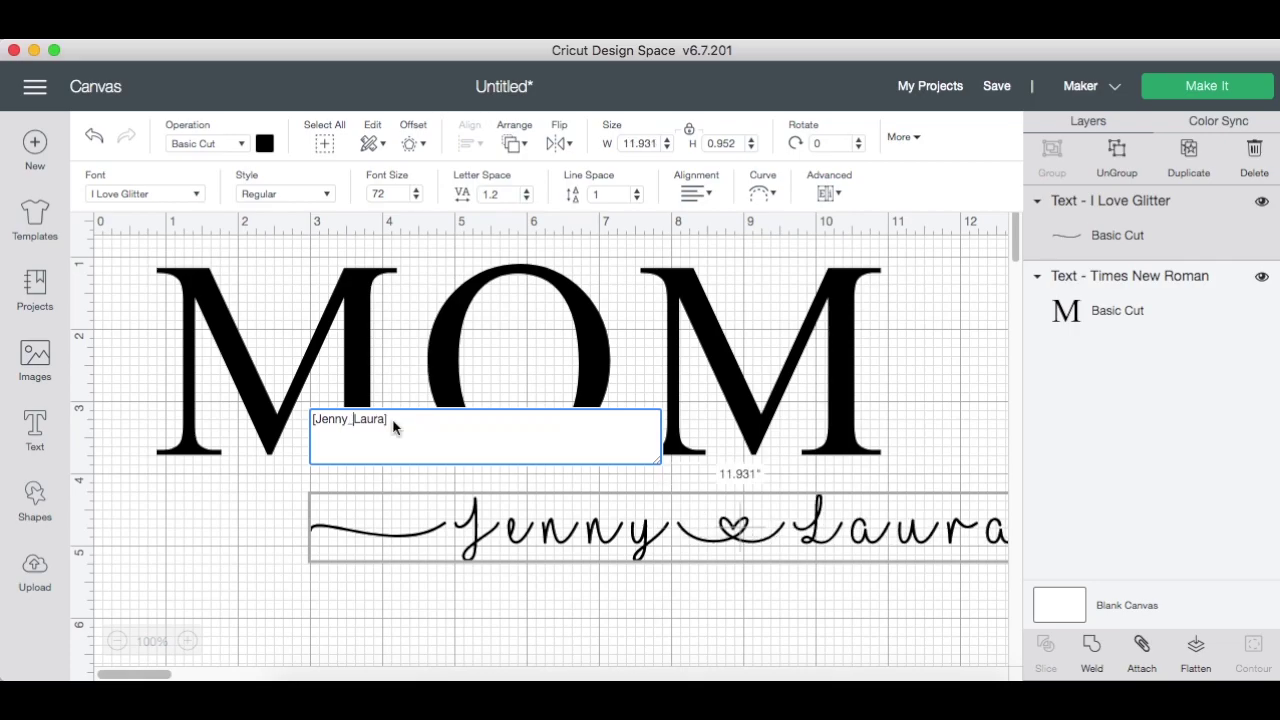
key(Return)
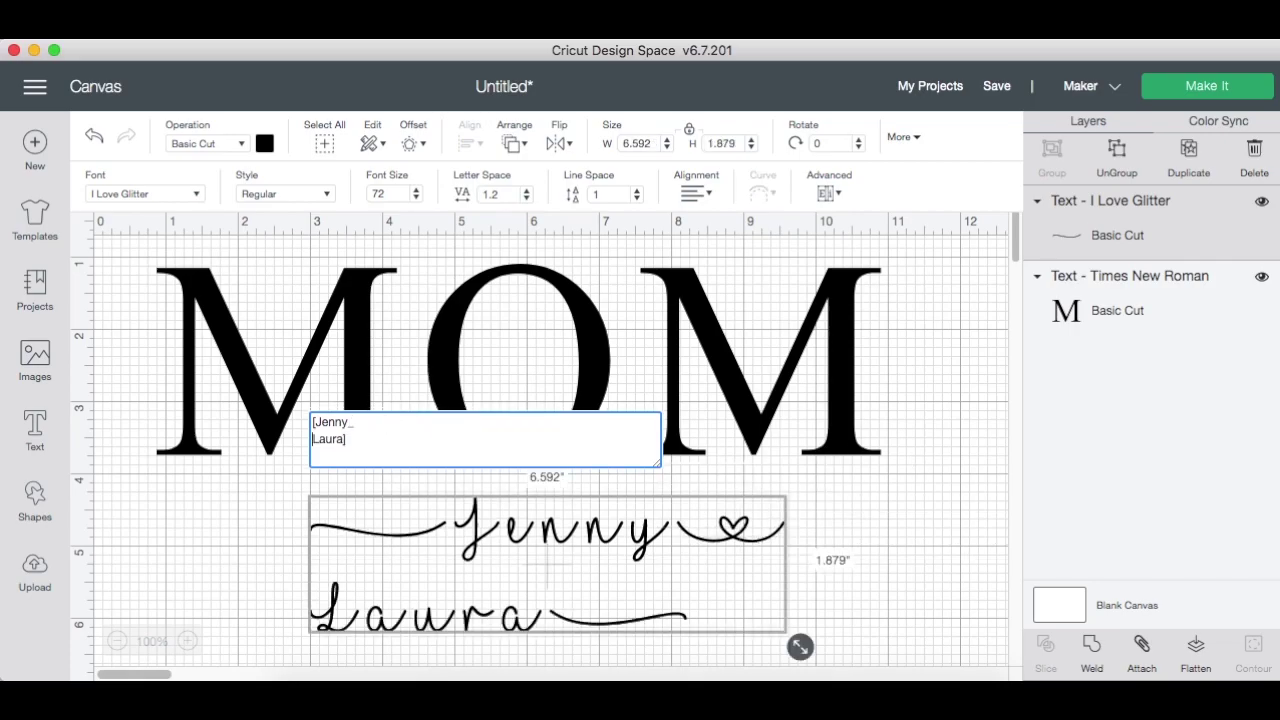
Rejoin the names onto a single line and shift it left.
key(BackSpace)
click(971, 462)
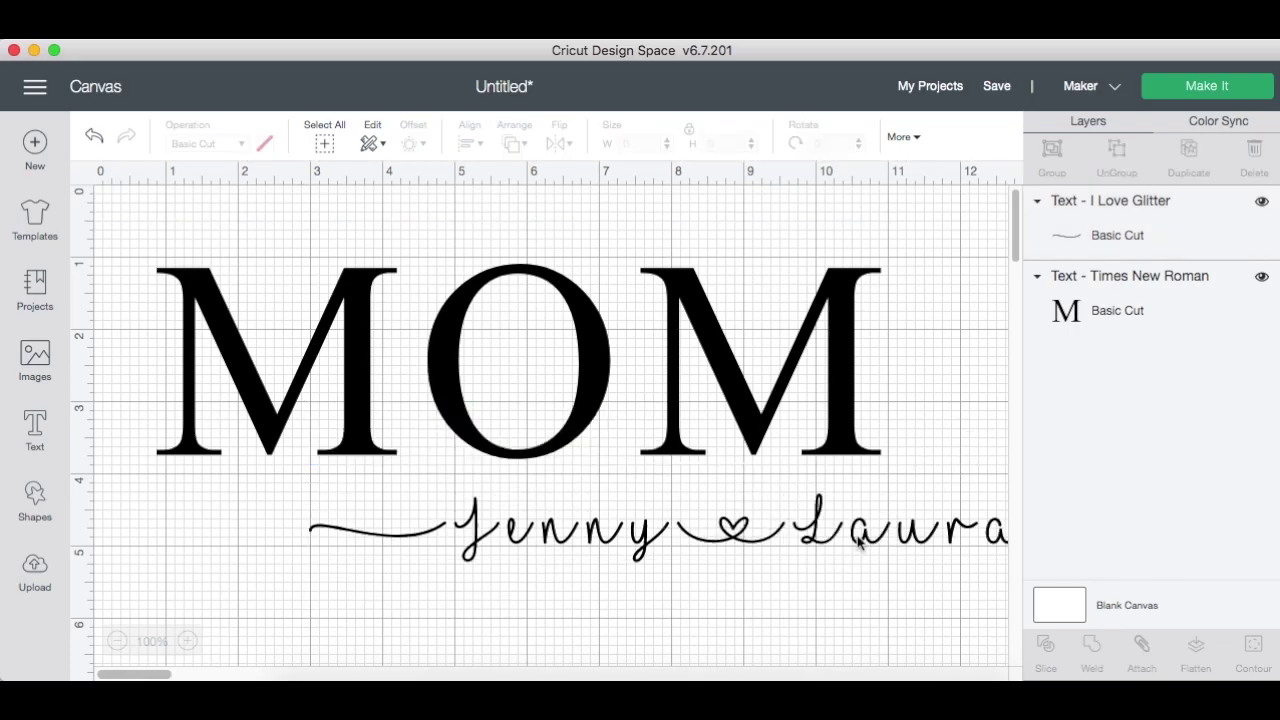
drag(861, 545, 666, 531)
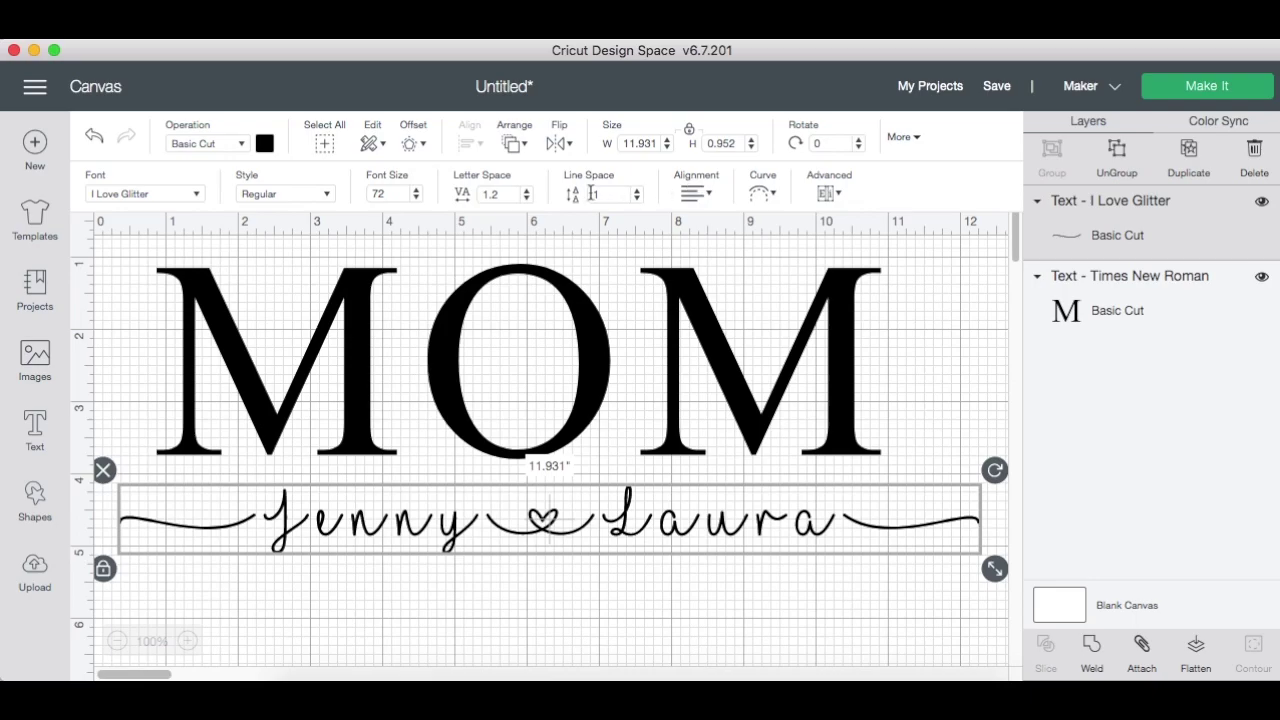
Set the names' letter spacing to -0.6 and centre them just below MOM.
double_click(504, 195)
text(-0.6)
key(Return)
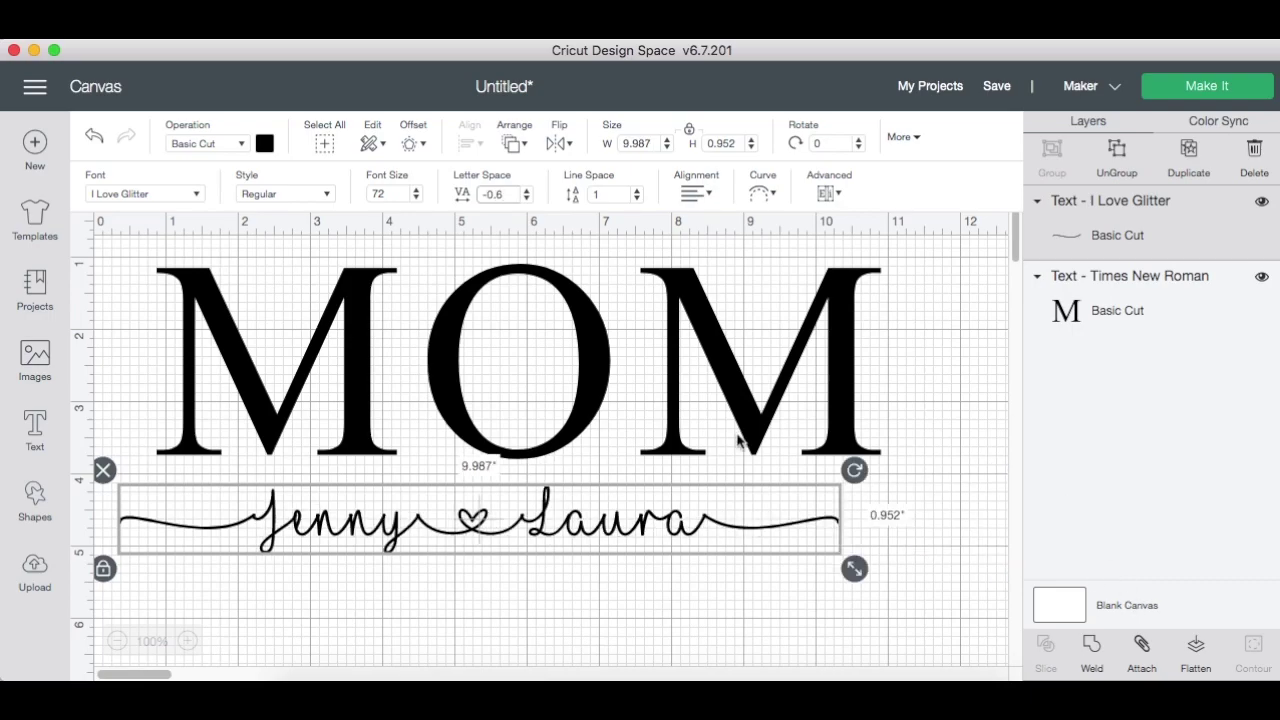
click(565, 528)
drag(565, 528, 615, 499)
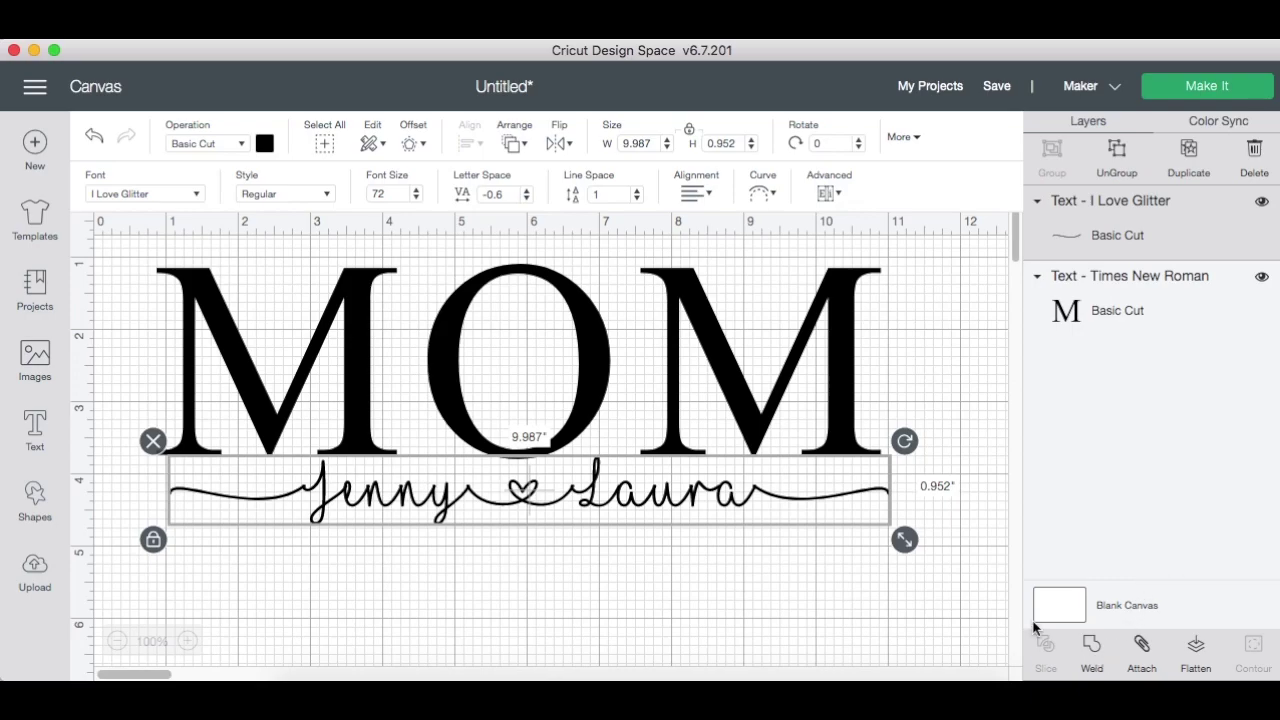
Weld the names line, colour it white, and lay it across MOM's middle.
click(1092, 663)
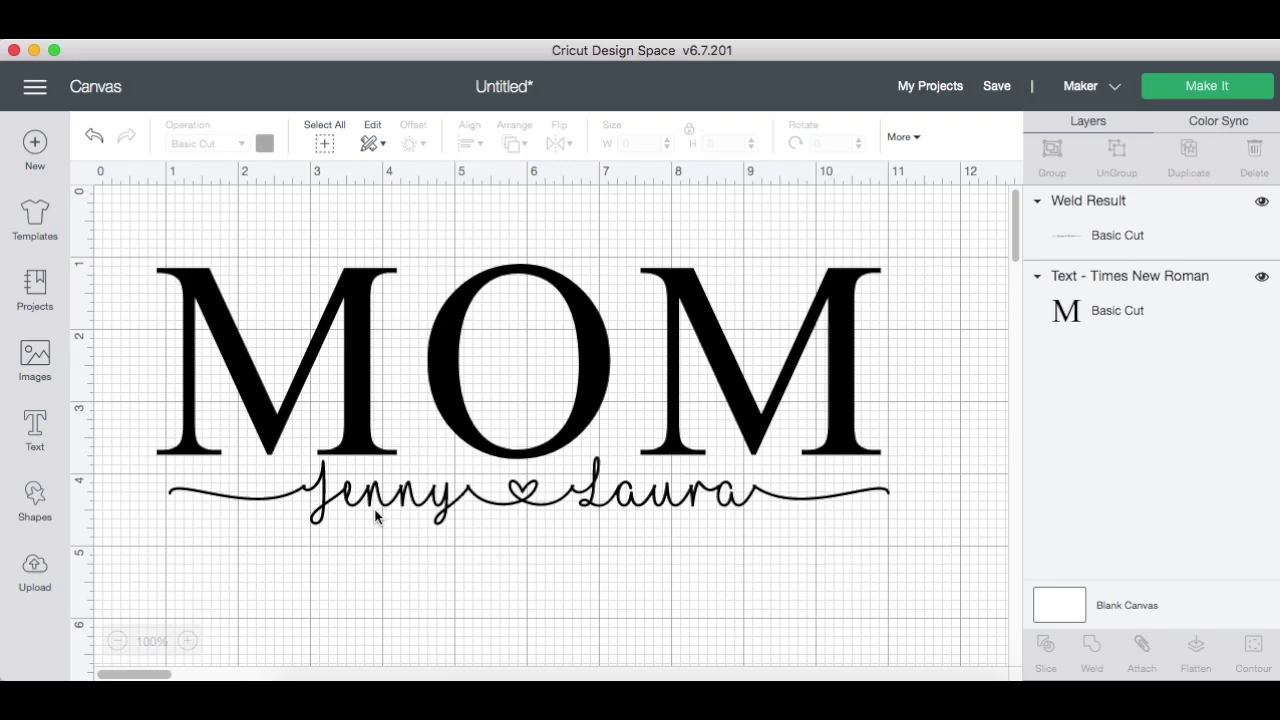
click(374, 508)
click(264, 143)
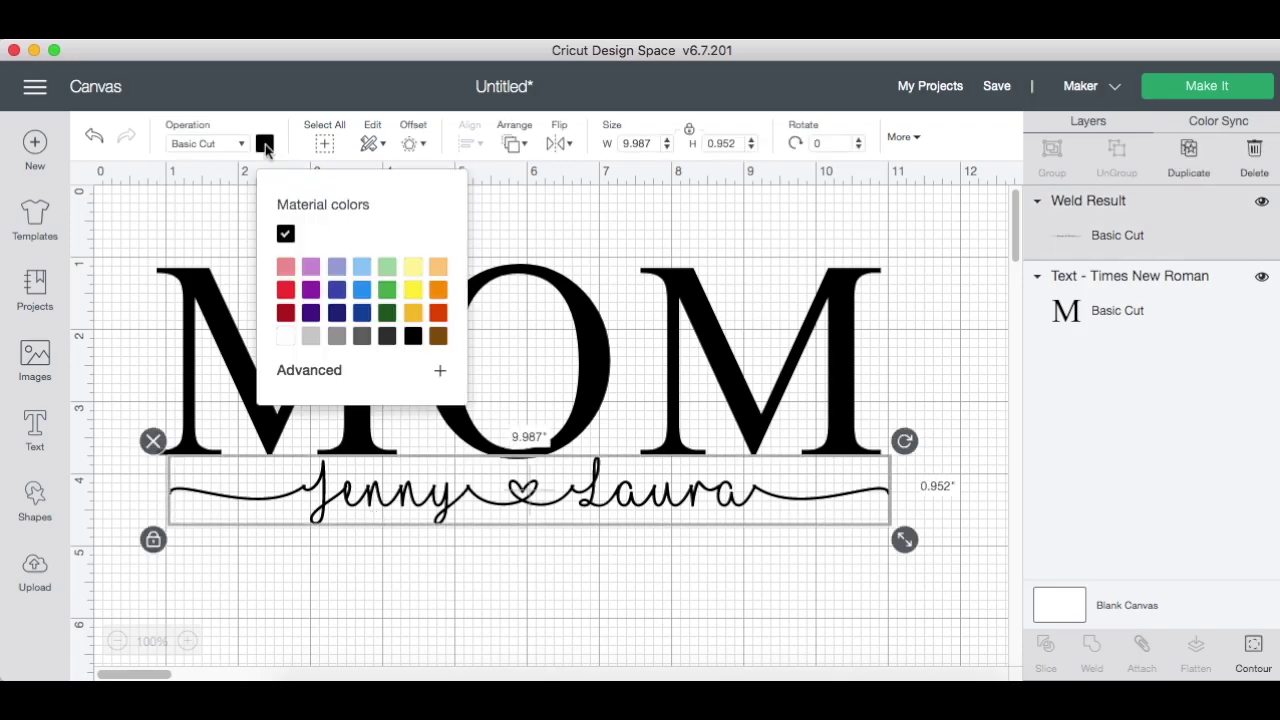
click(290, 339)
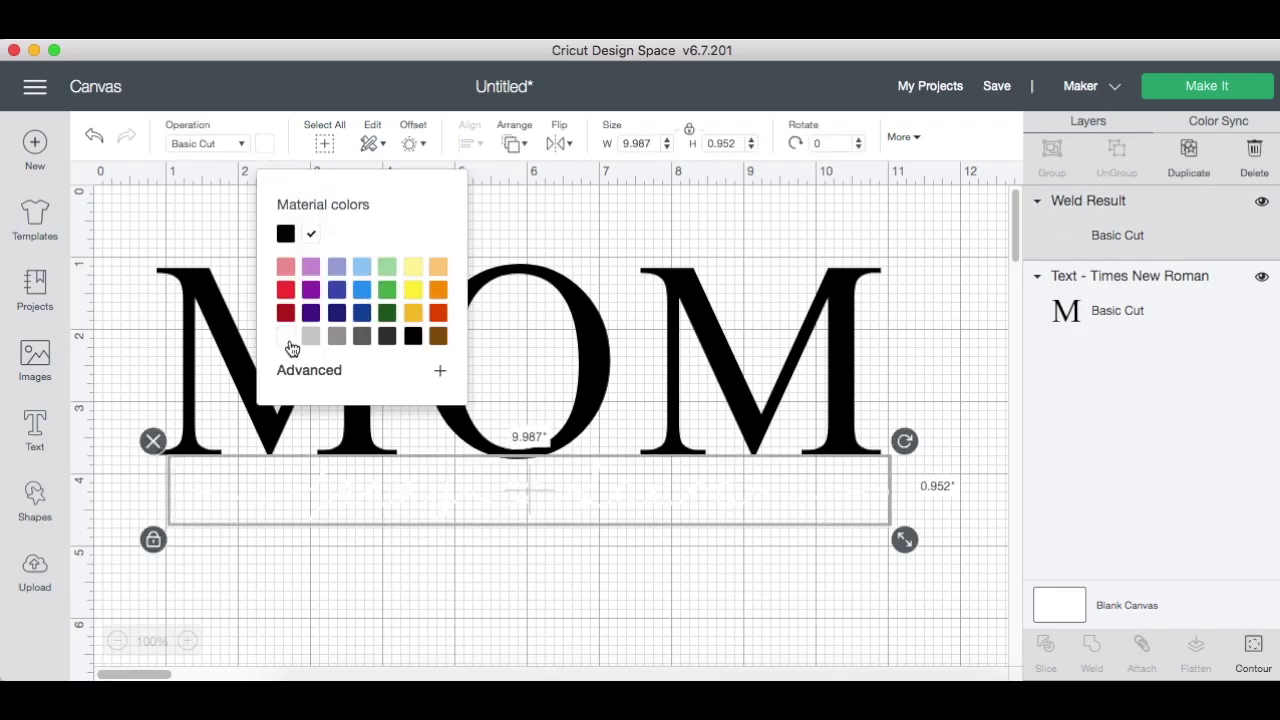
drag(524, 500, 534, 384)
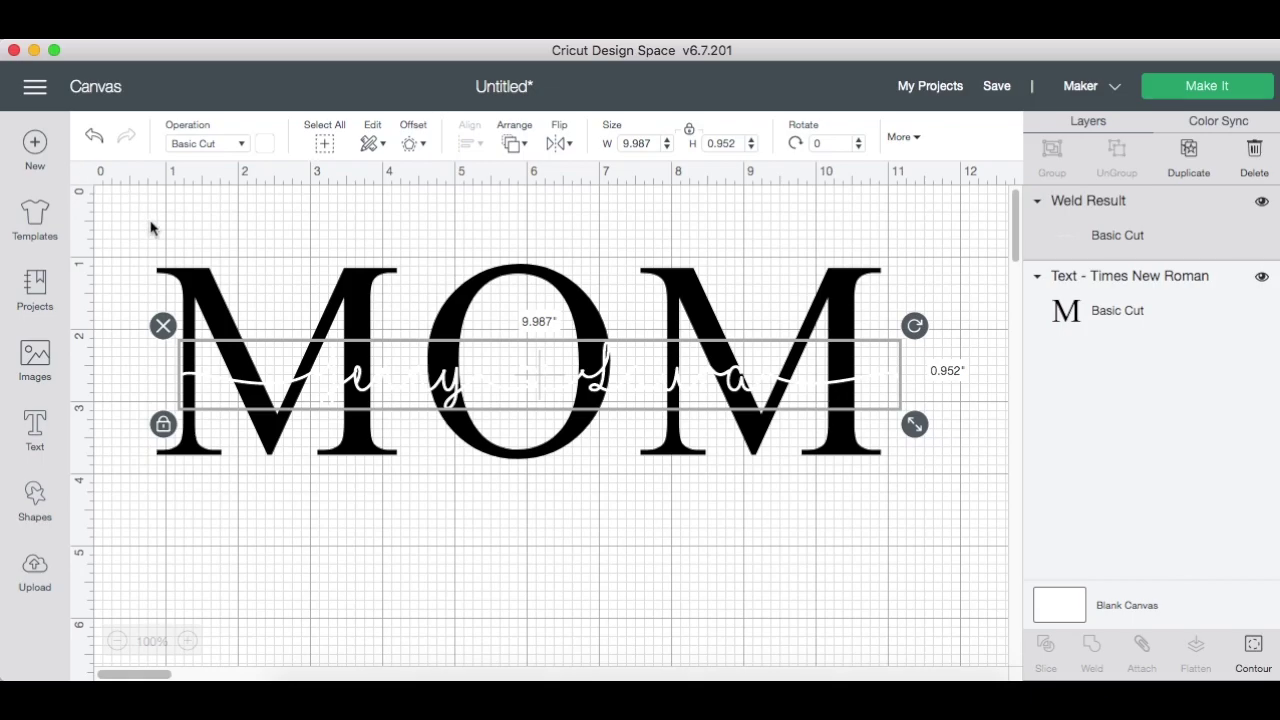
Cycle the canvas grid toggle until the grid is hidden.
click(84, 178)
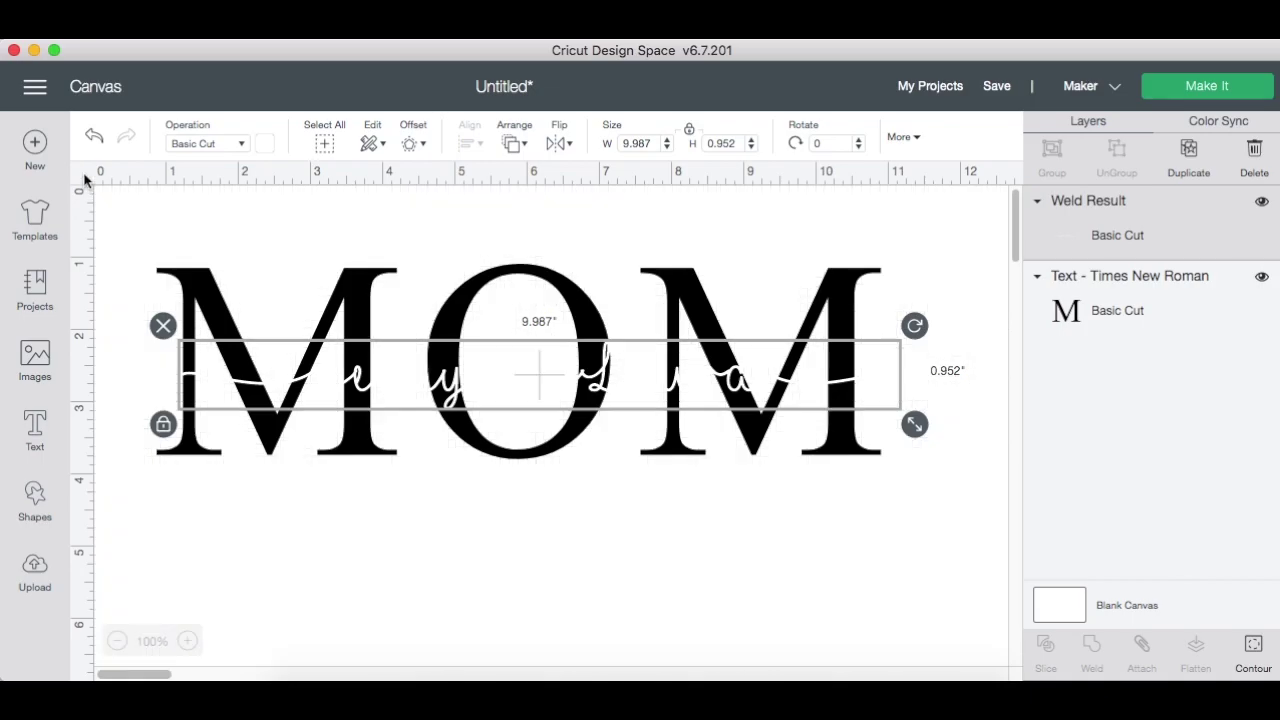
click(84, 178)
click(84, 178)
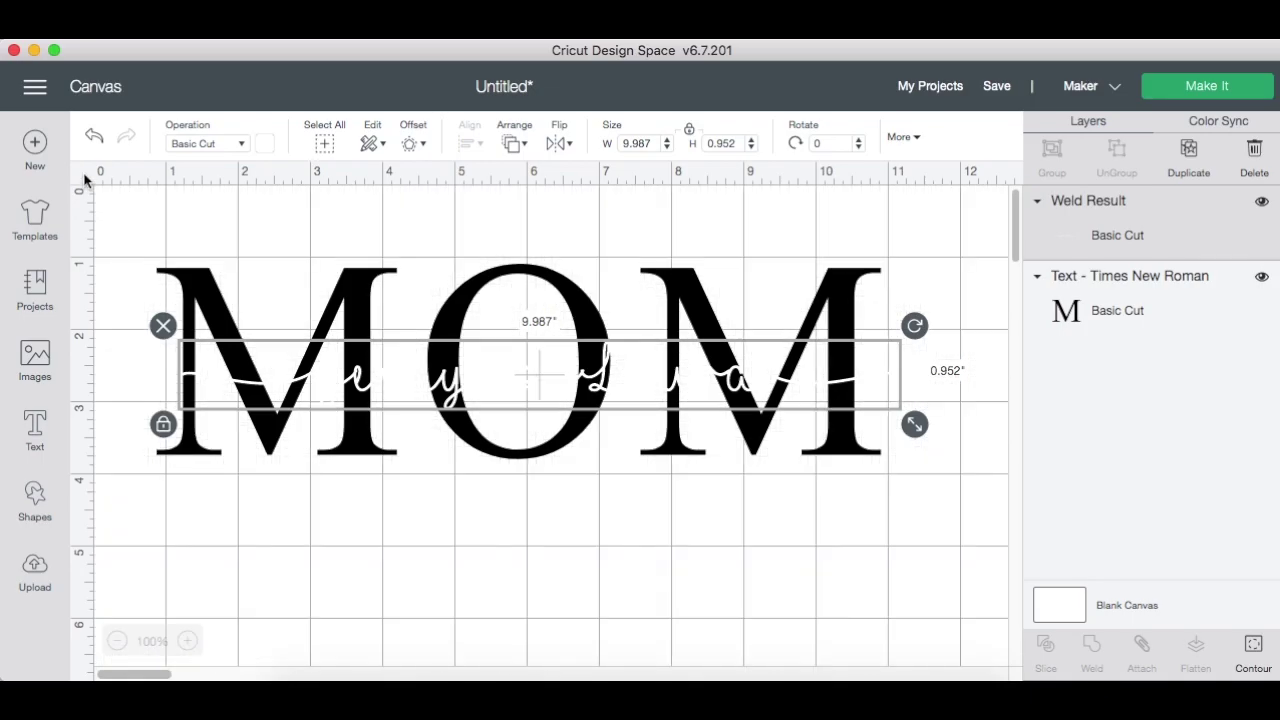
click(84, 178)
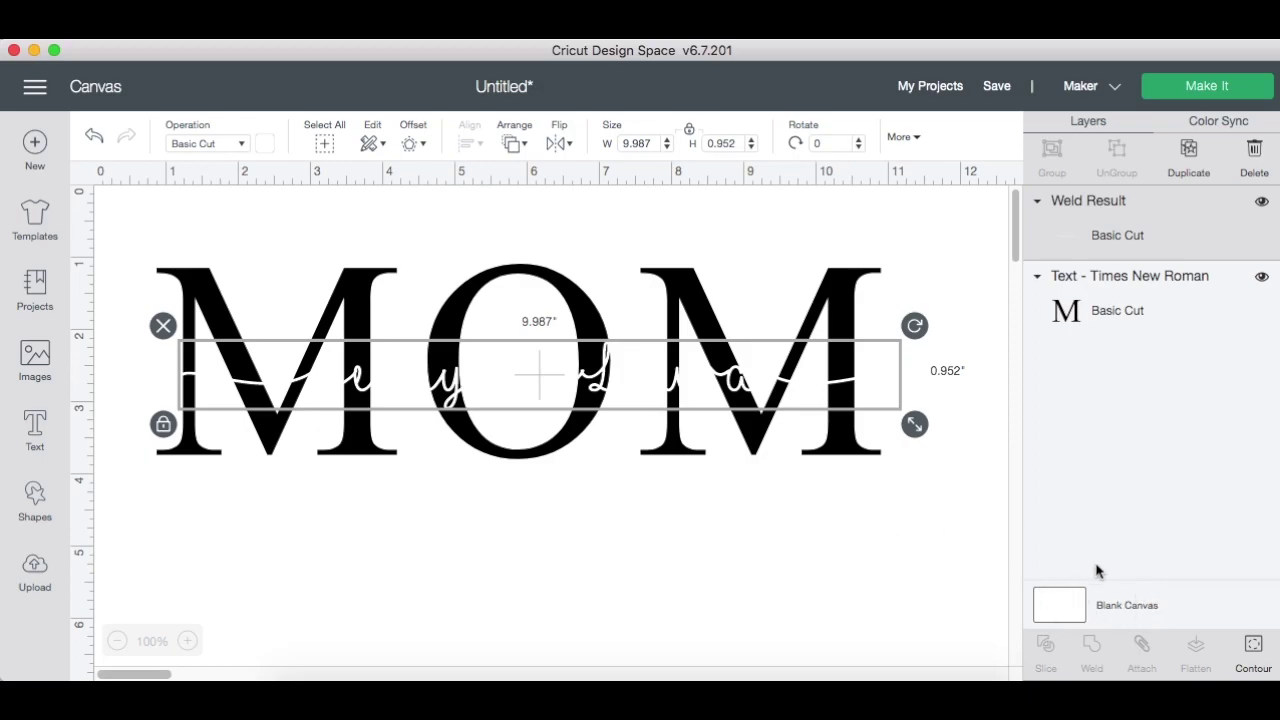
Change the canvas background colour to light blue.
click(963, 222)
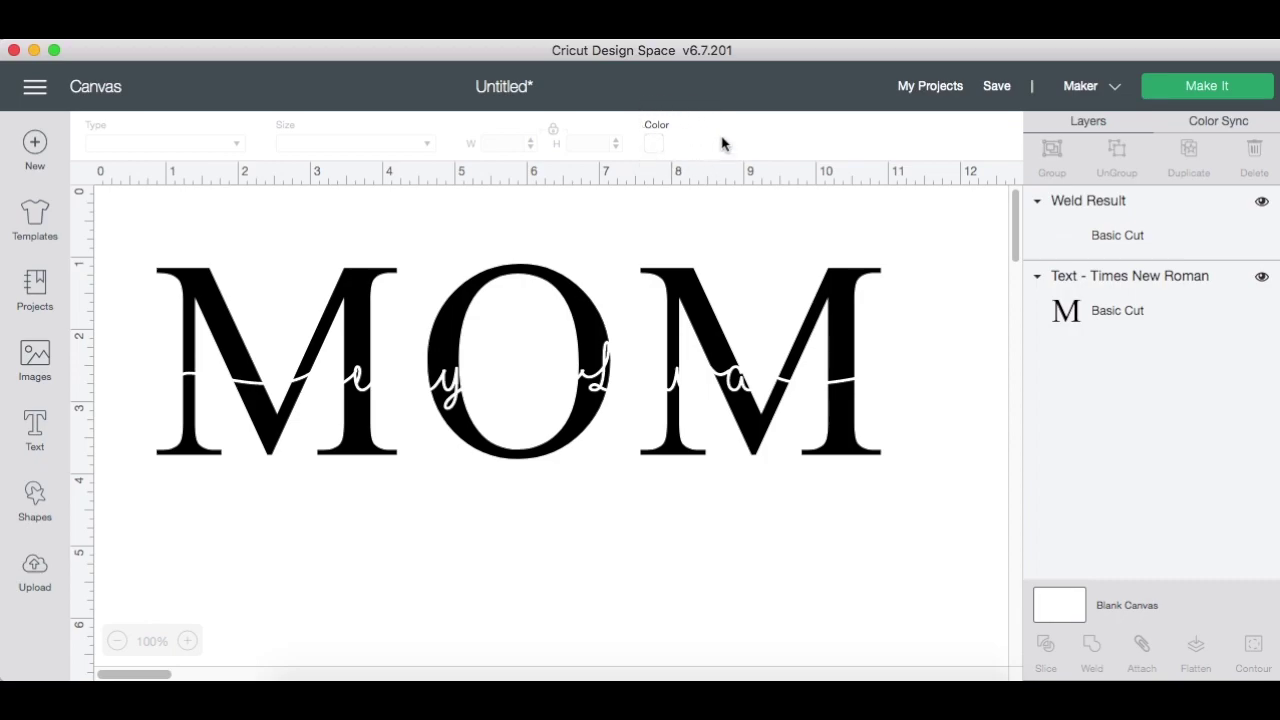
click(660, 147)
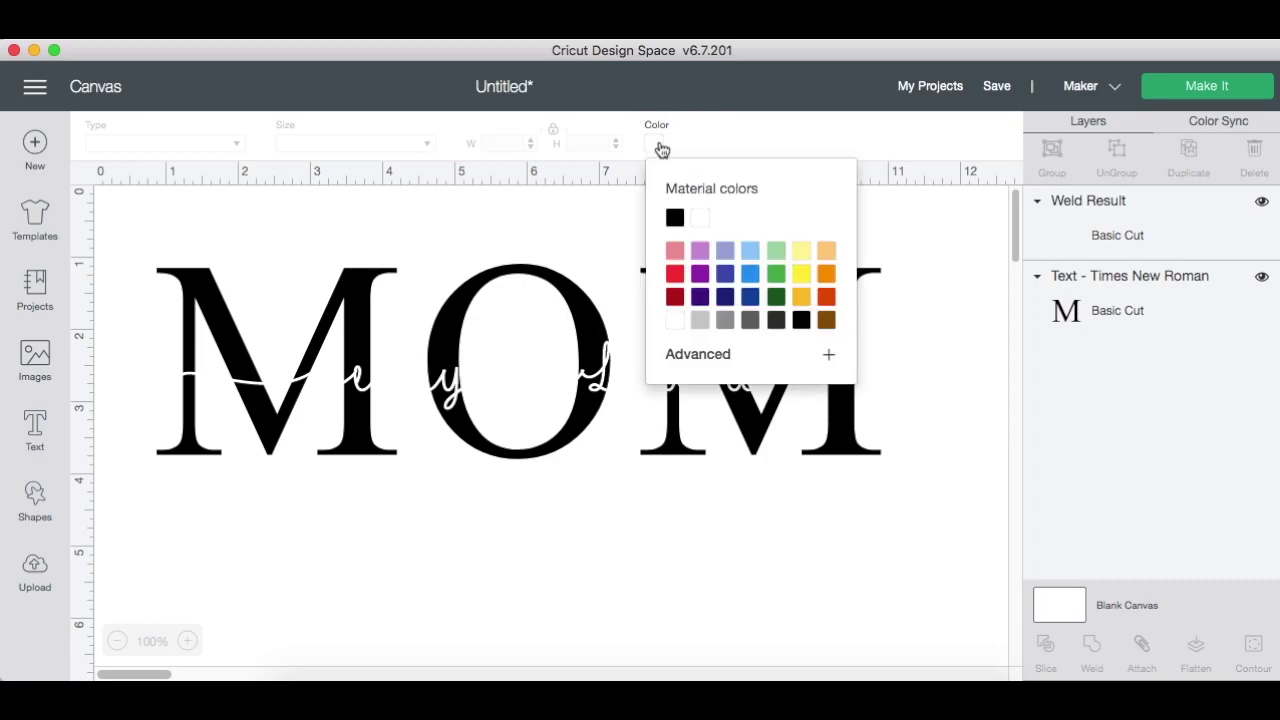
click(752, 250)
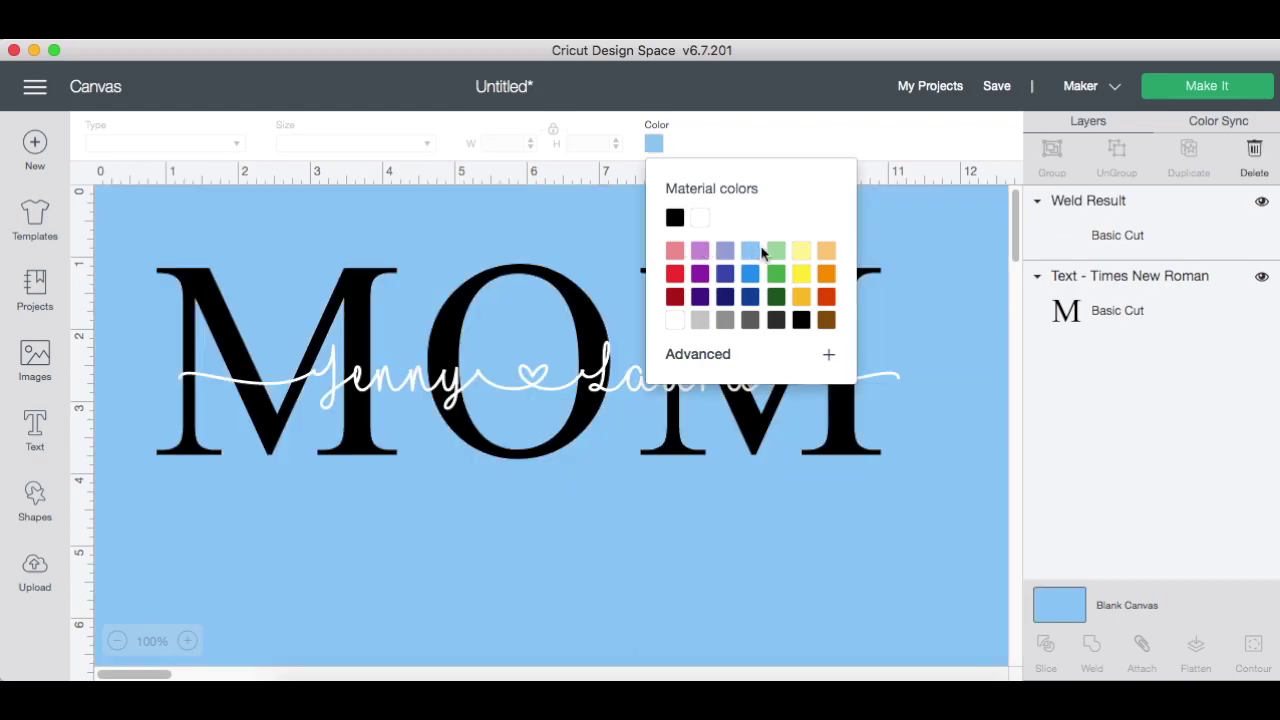
click(776, 243)
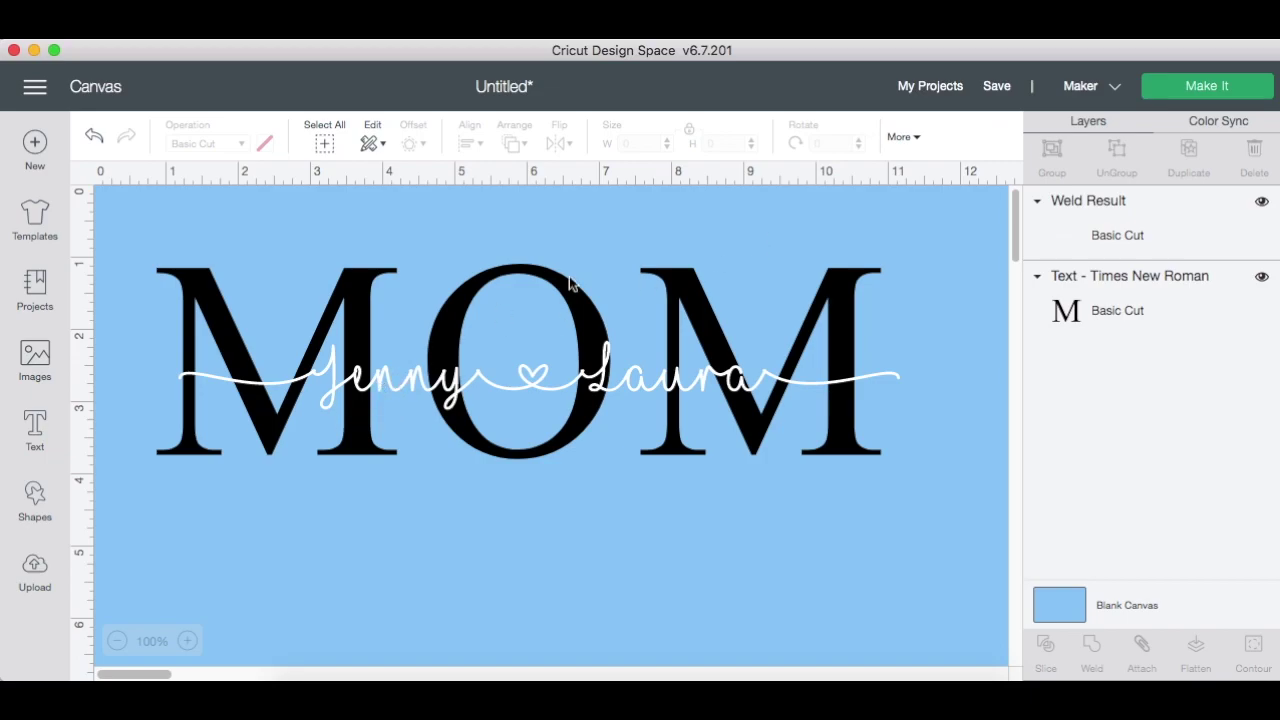
Stretch the white welded names wider and recentre them across MOM.
click(1100, 235)
drag(914, 425, 937, 428)
drag(745, 397, 720, 387)
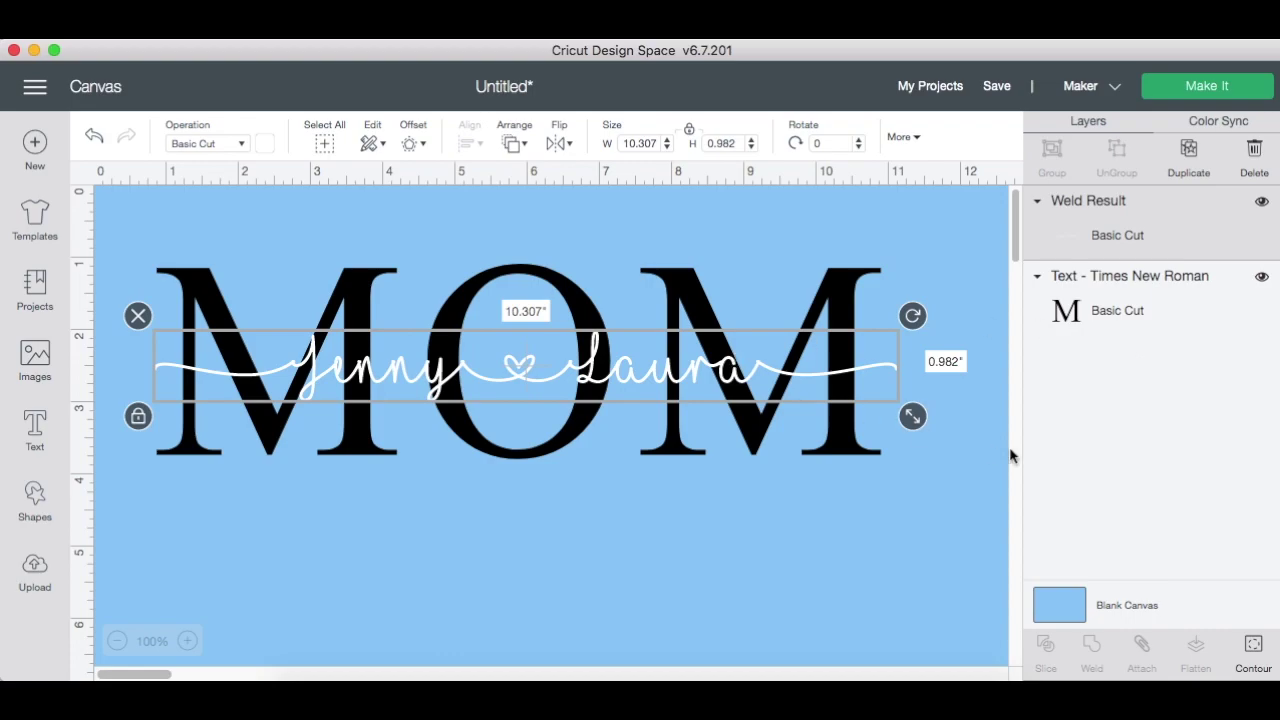
Apply a 0.06-inch rounded offset outline around the welded white names.
click(896, 486)
click(1090, 231)
click(421, 145)
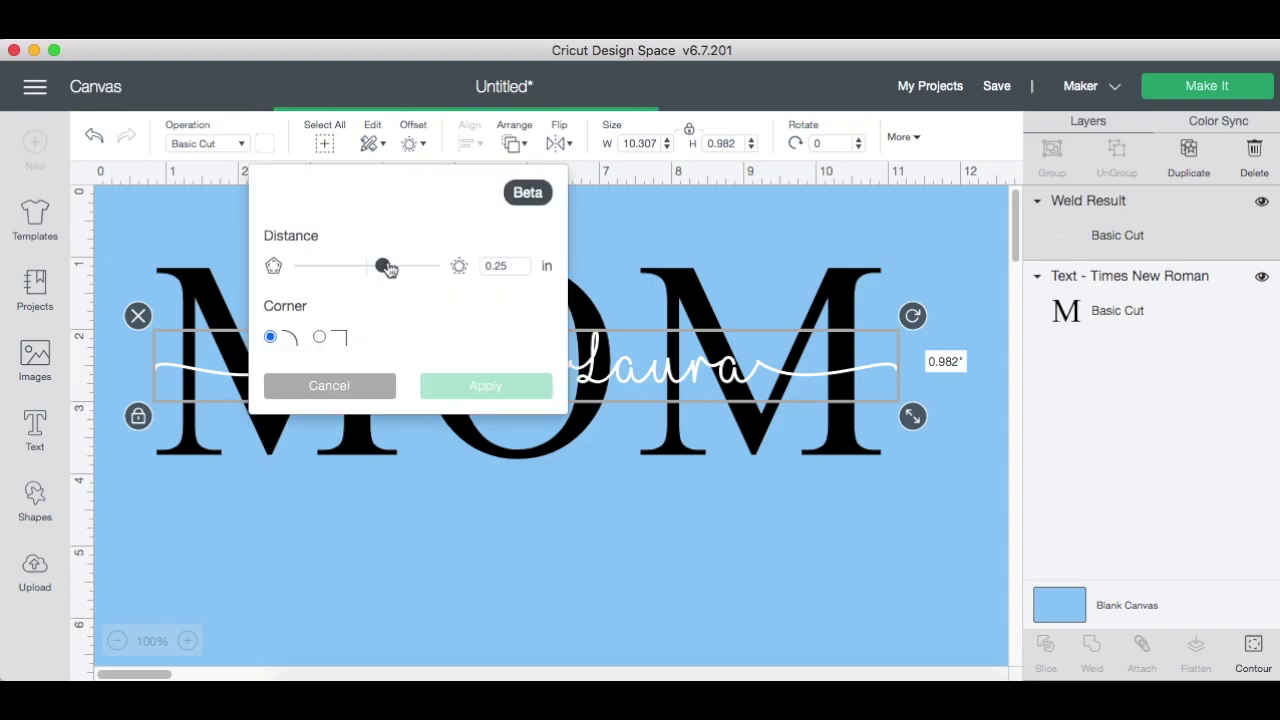
drag(384, 265, 380, 267)
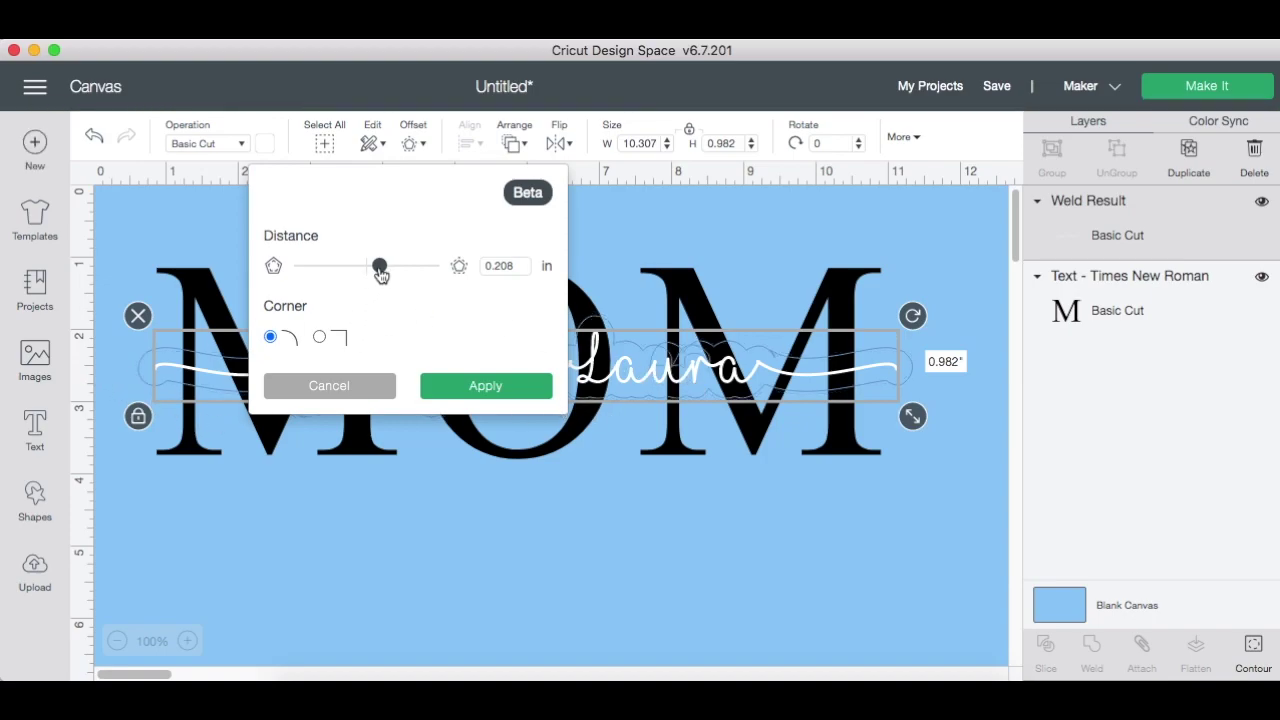
click(378, 266)
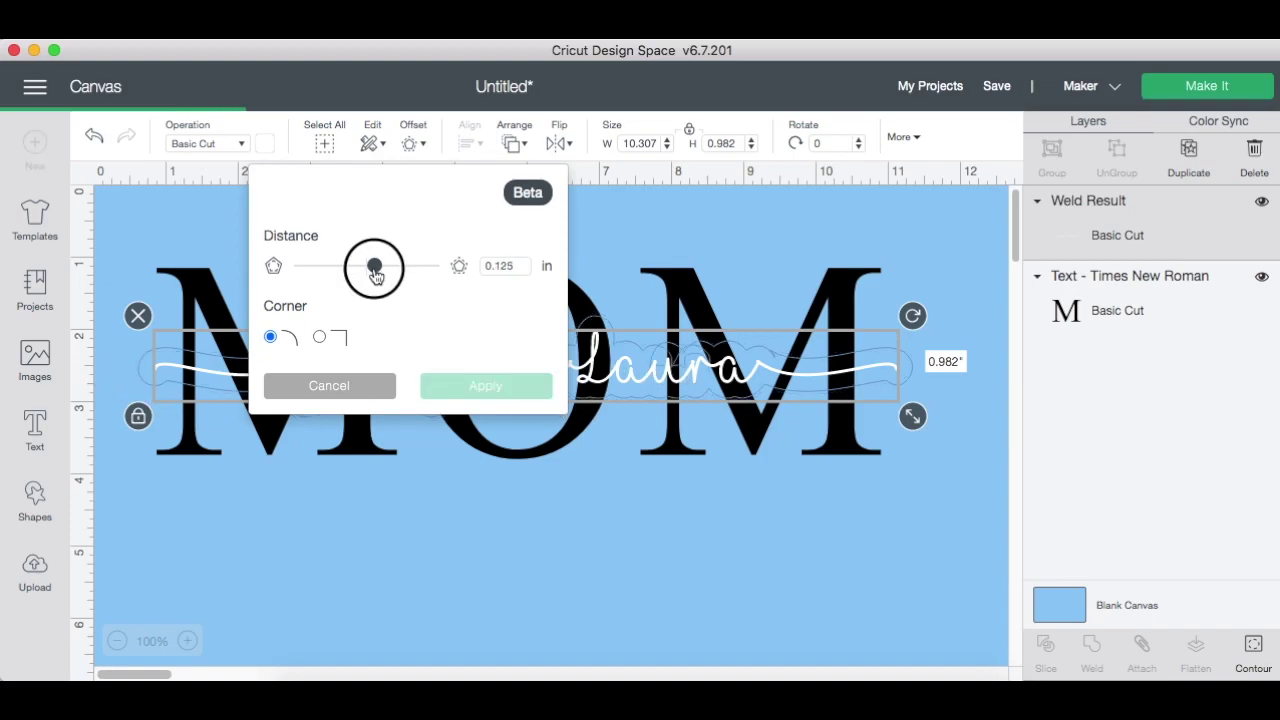
drag(379, 270, 375, 268)
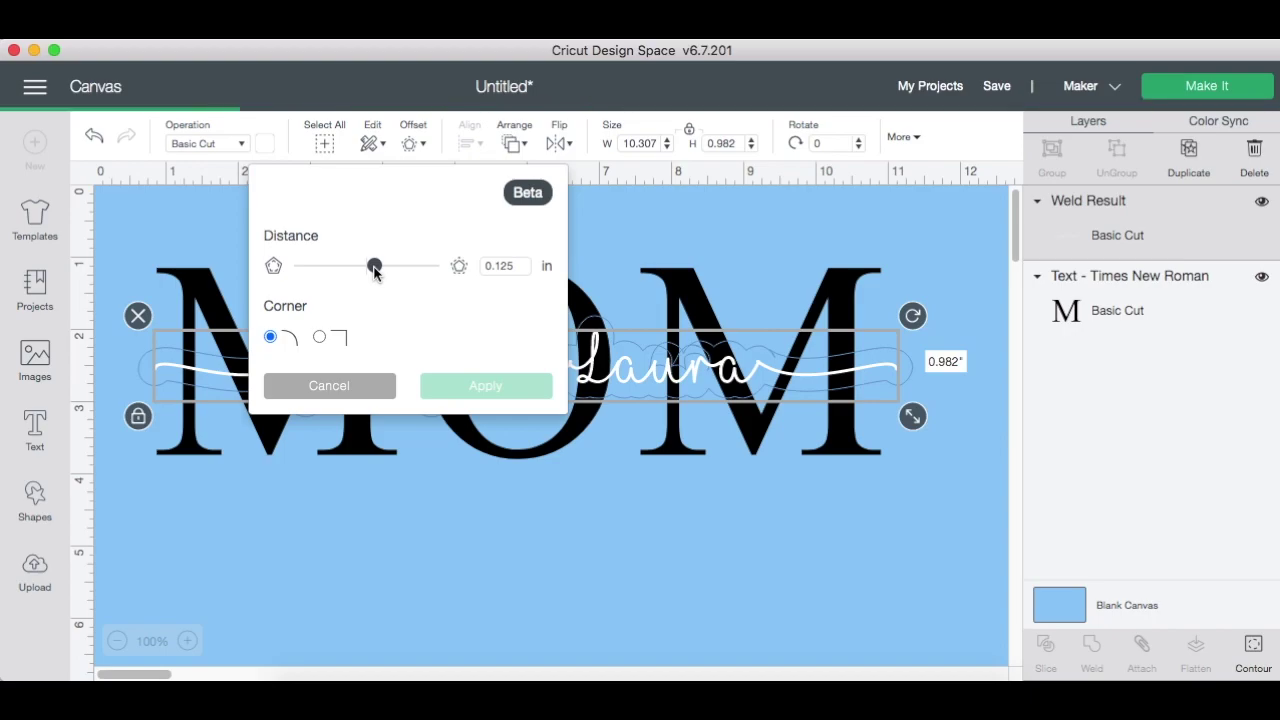
click(375, 268)
drag(375, 270, 371, 266)
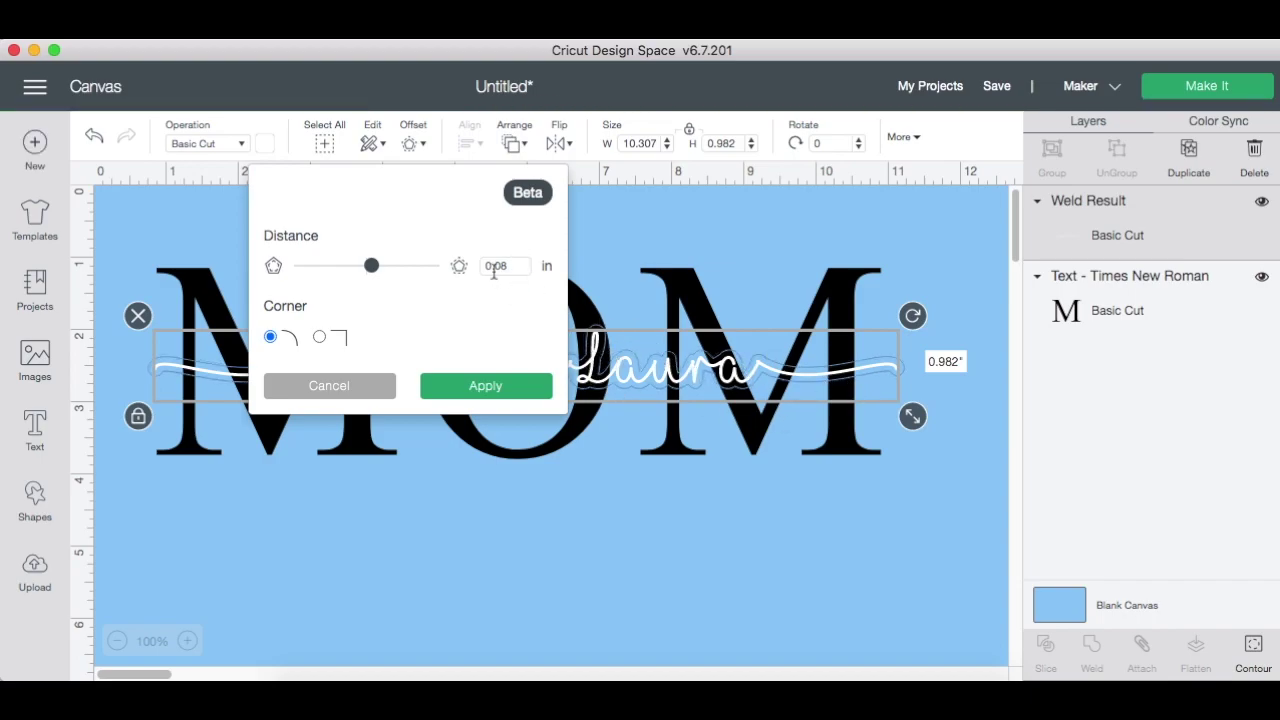
click(485, 389)
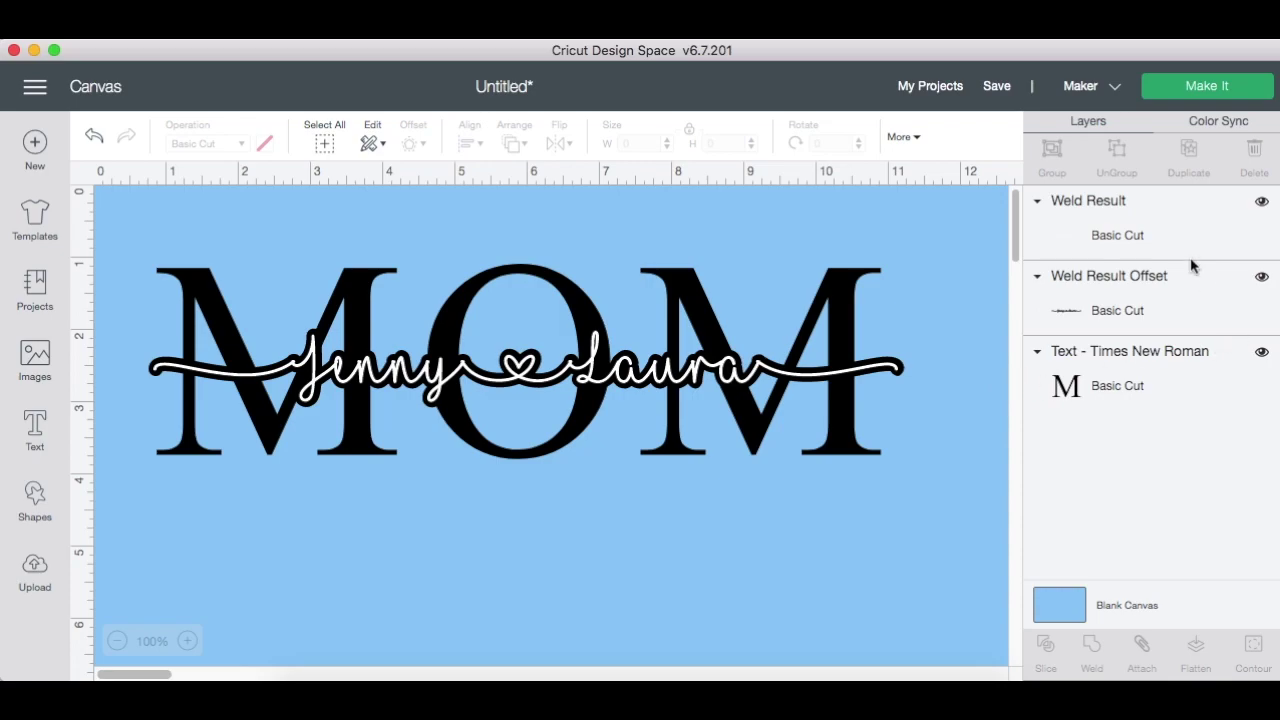
Slice the MOM text with the names' Weld Result Offset outline.
click(1117, 308)
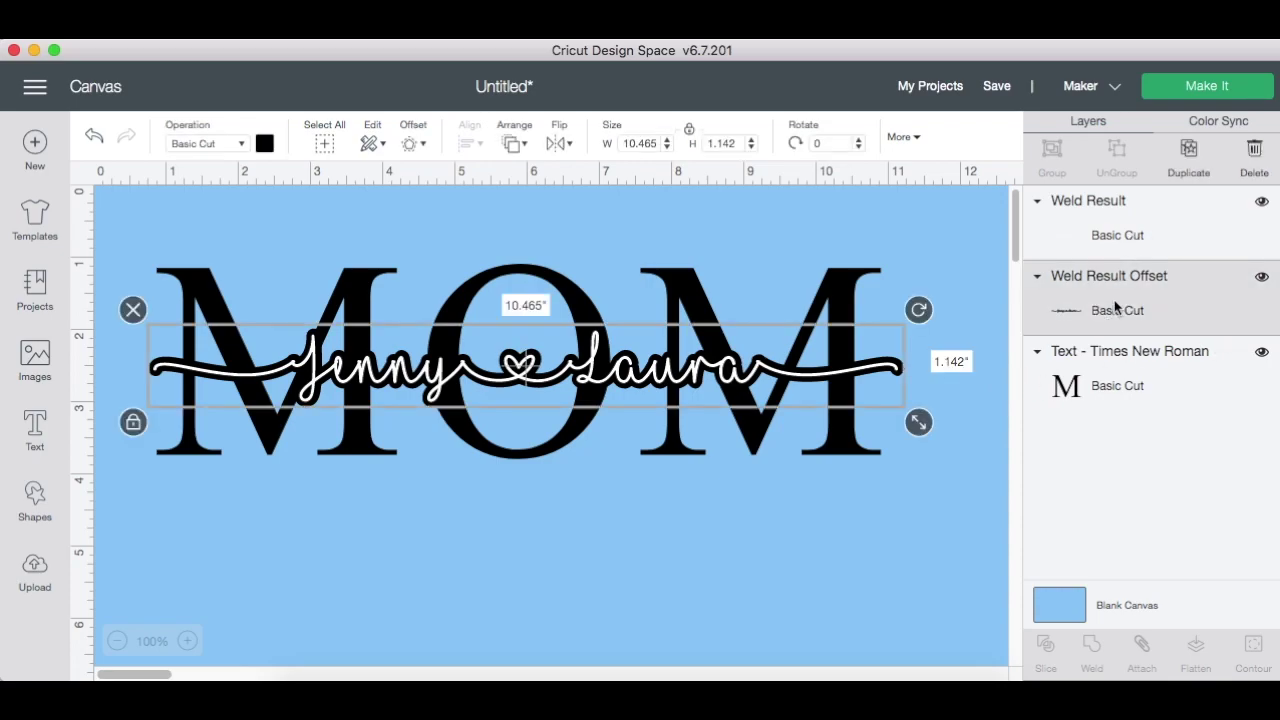
shift+click(1132, 394)
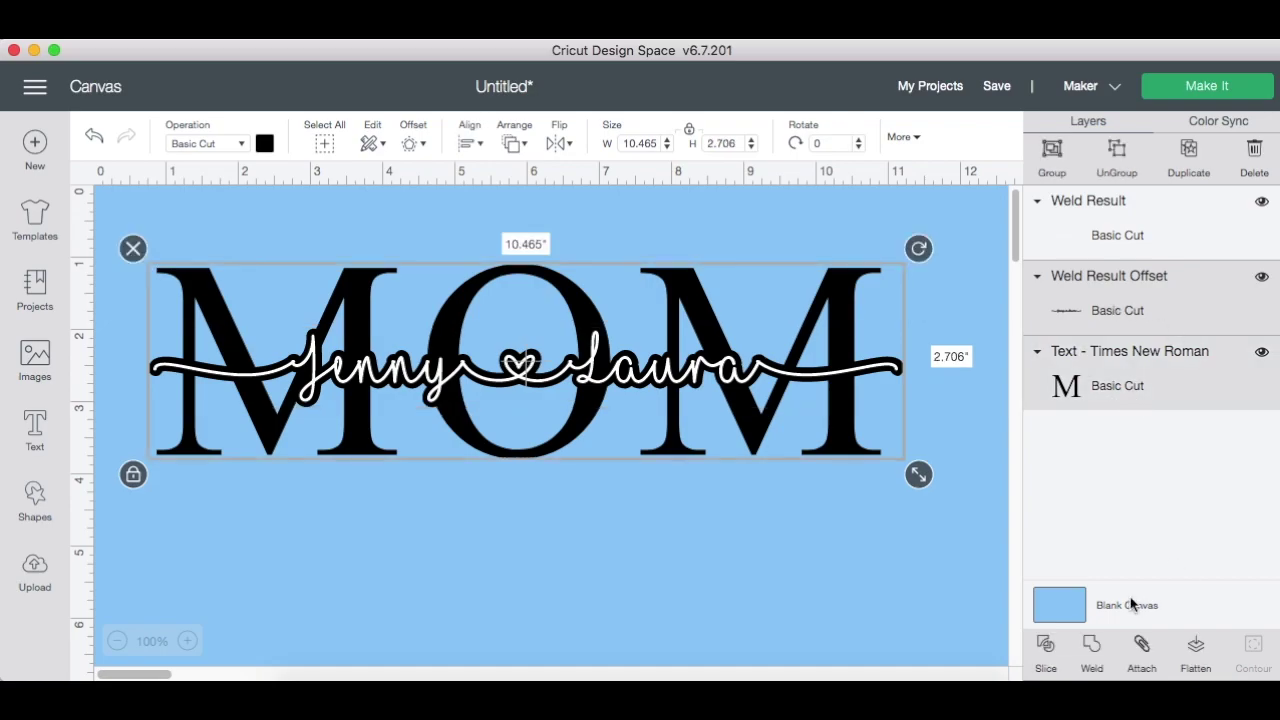
click(1046, 650)
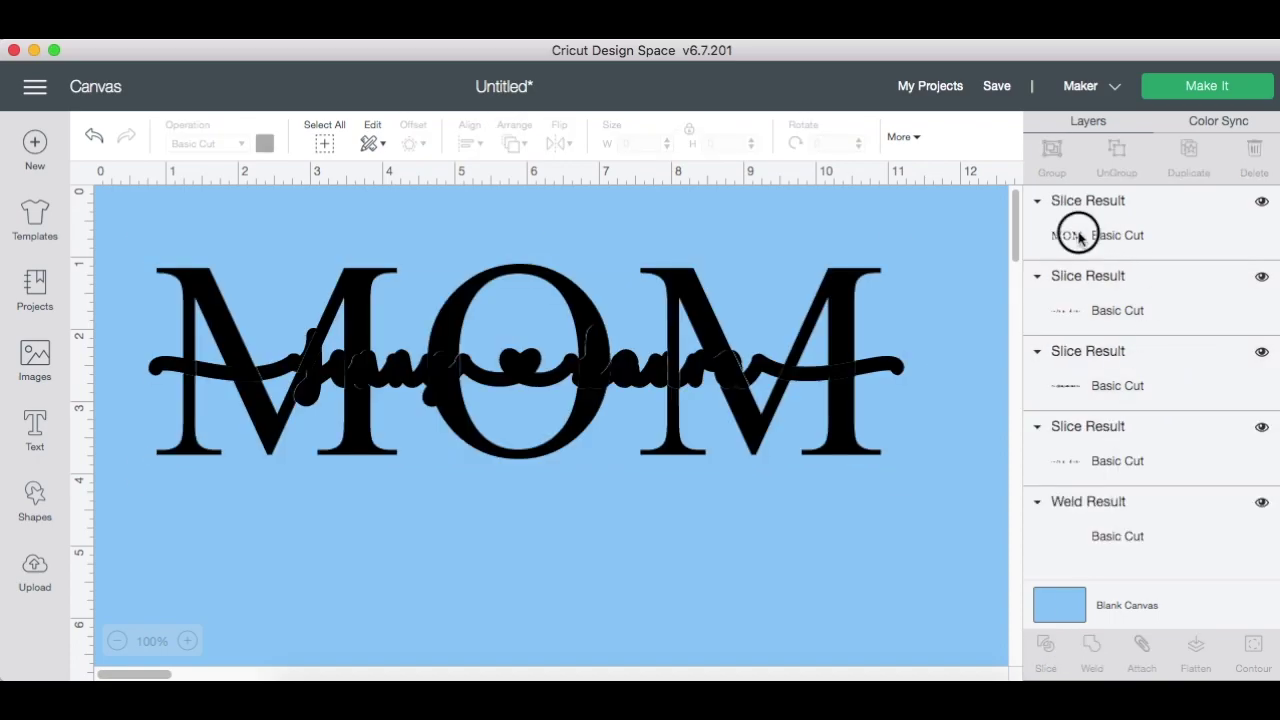
Delete the leftover swirl slice pieces, restoring the accidentally deleted MOM letters.
click(1079, 235)
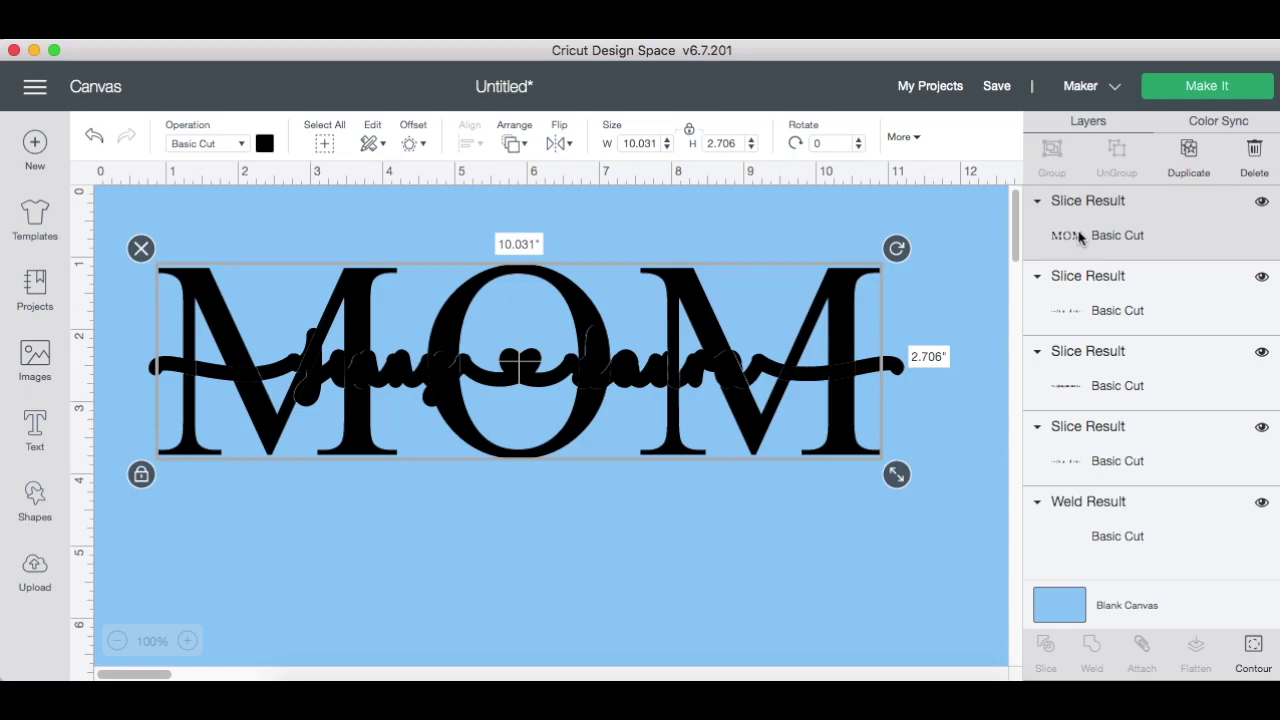
key(Delete)
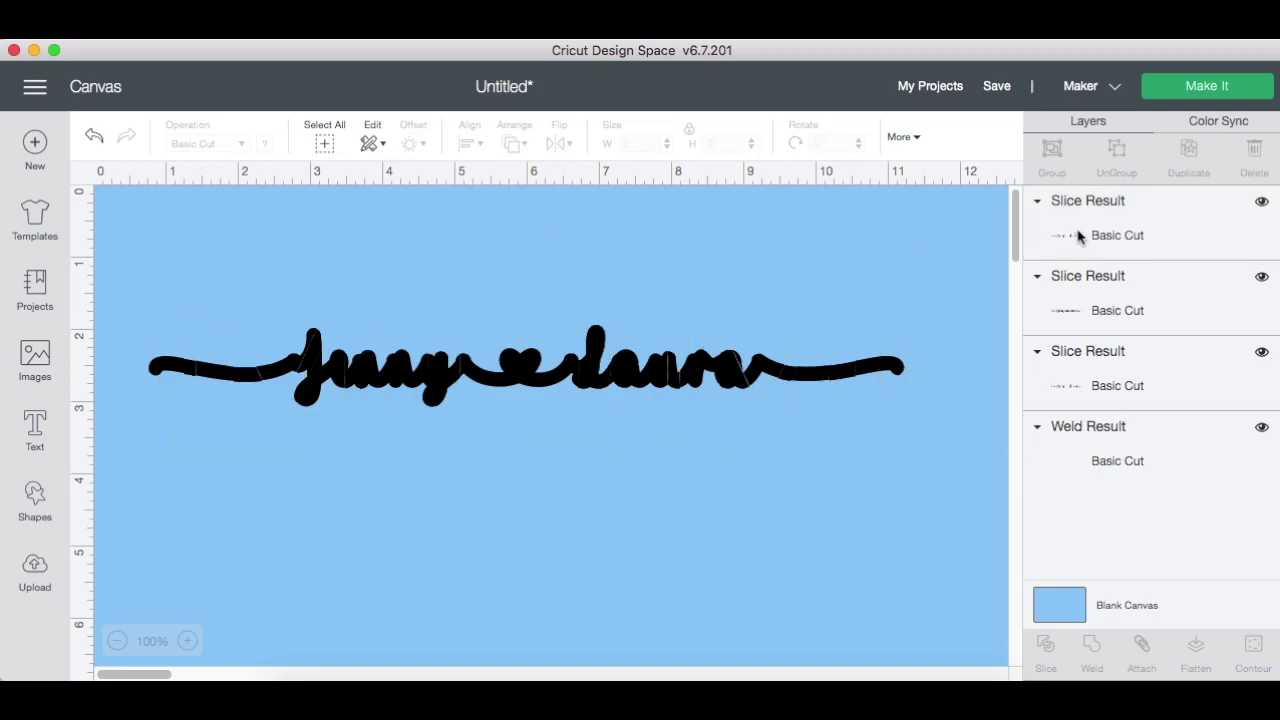
key(ctrl+z)
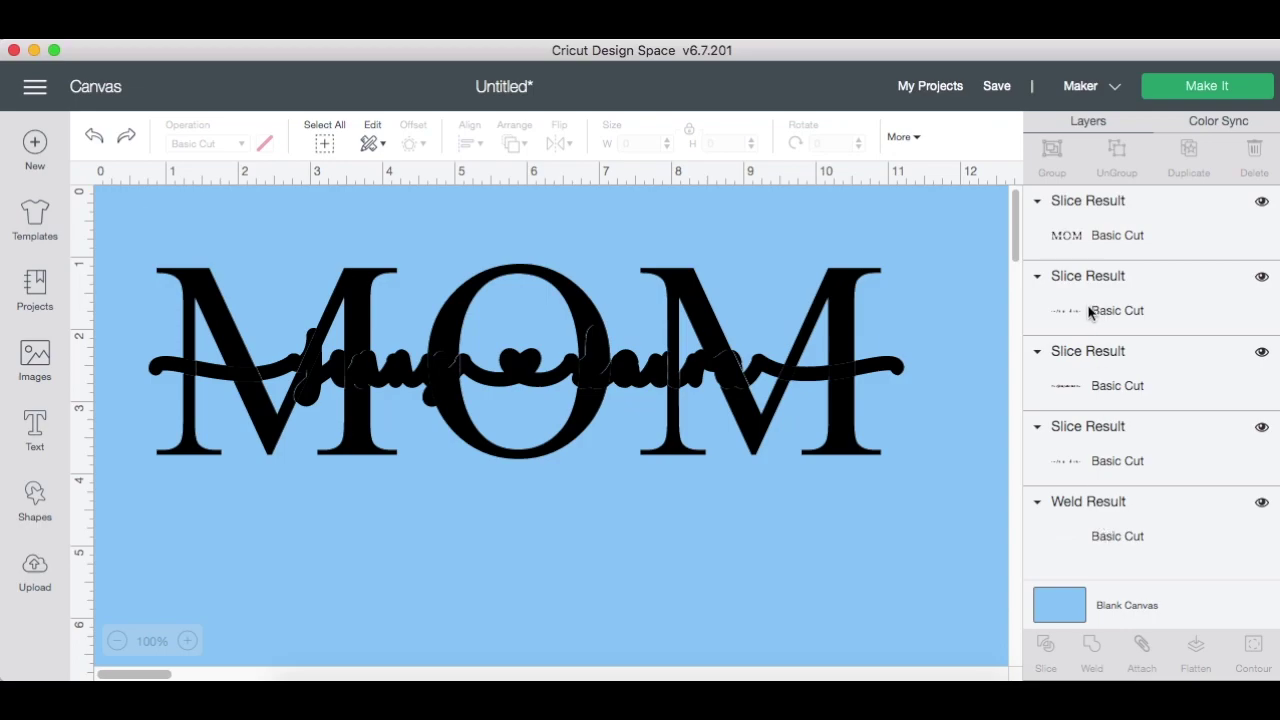
click(1084, 313)
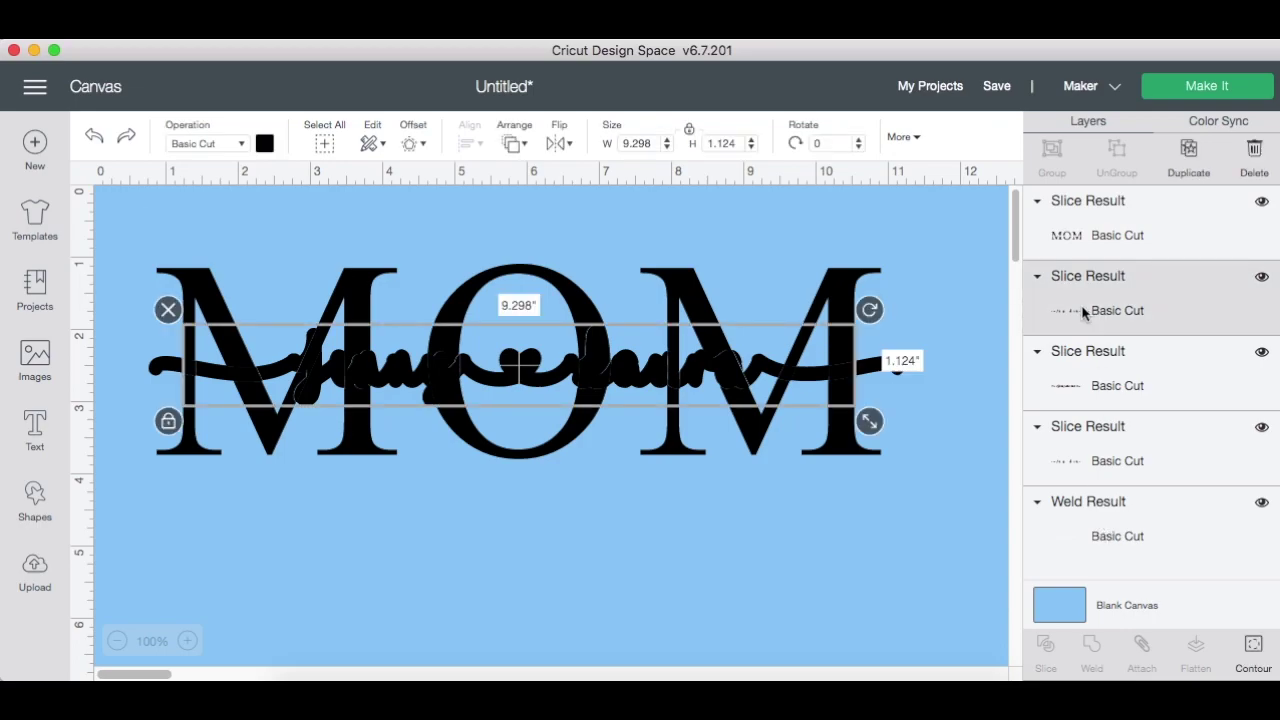
key(Delete)
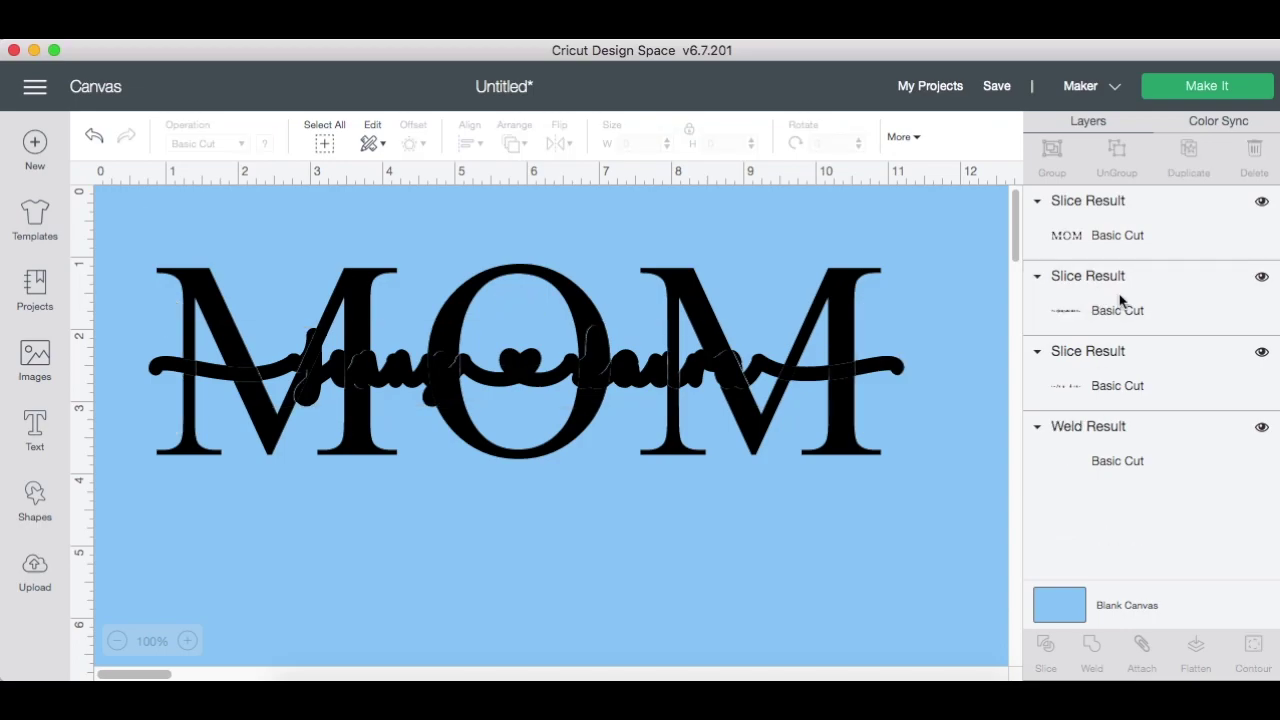
click(1075, 308)
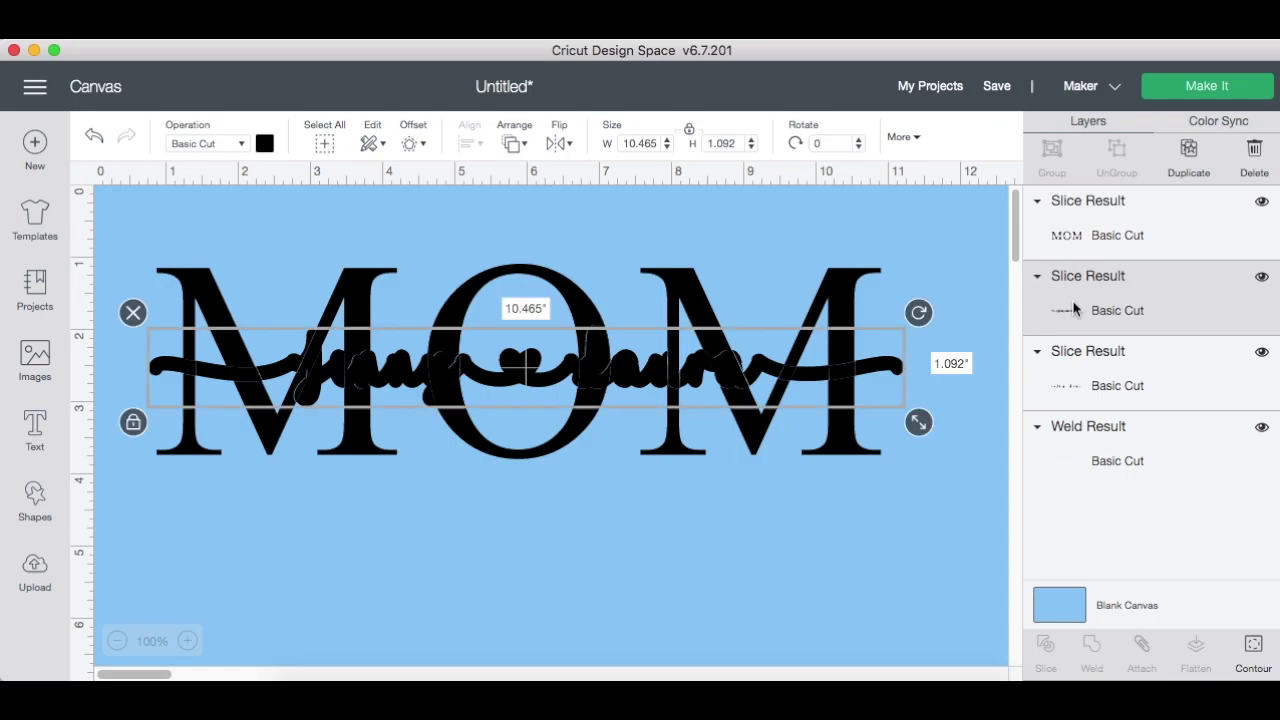
key(Delete)
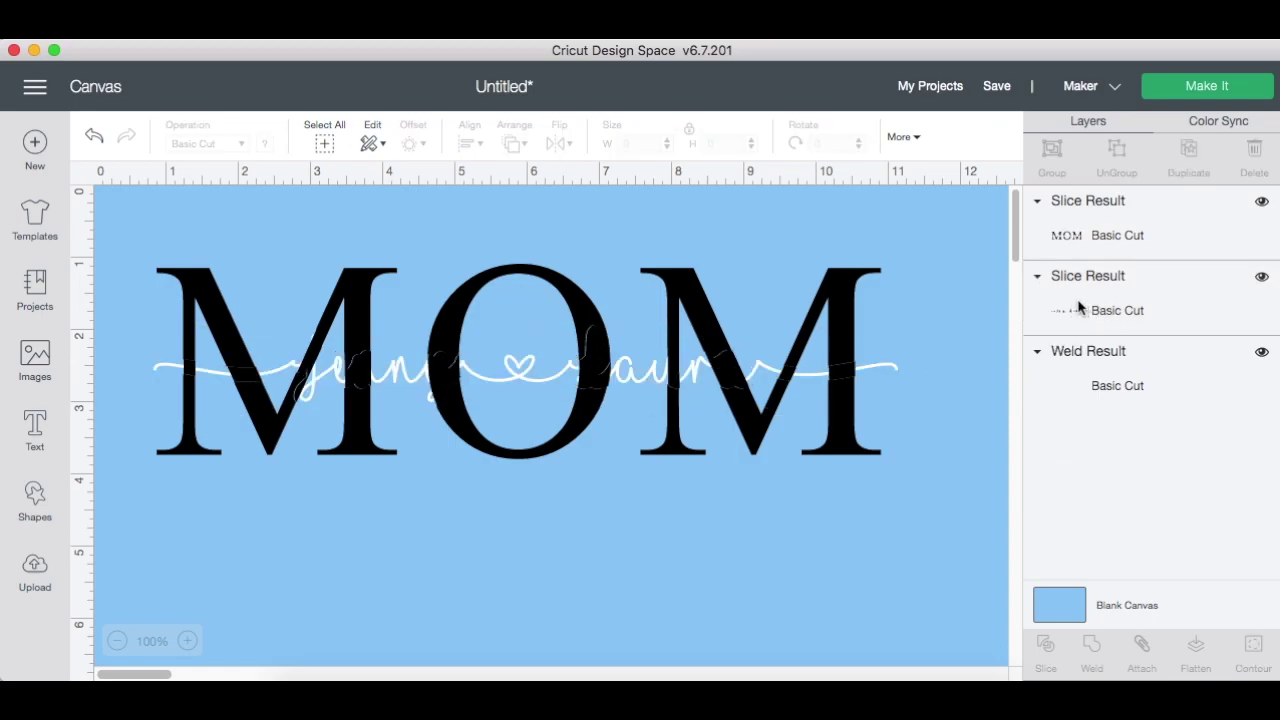
click(1073, 308)
key(Delete)
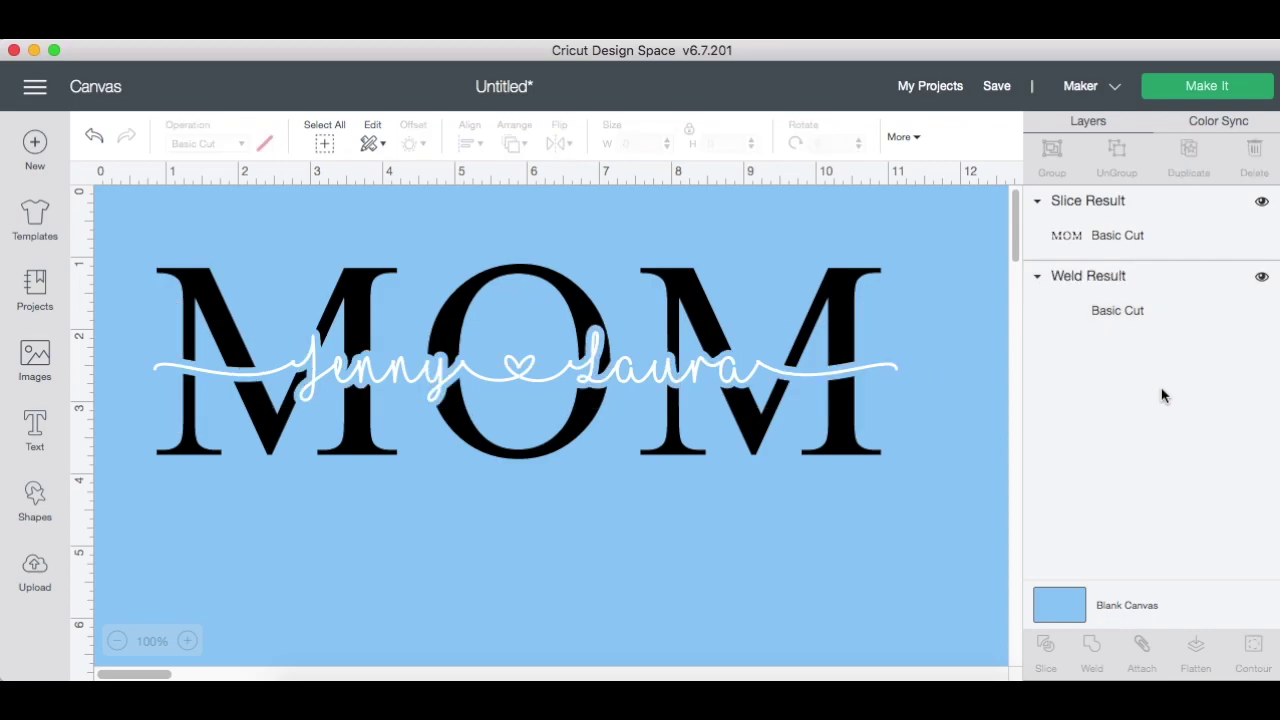
click(1075, 281)
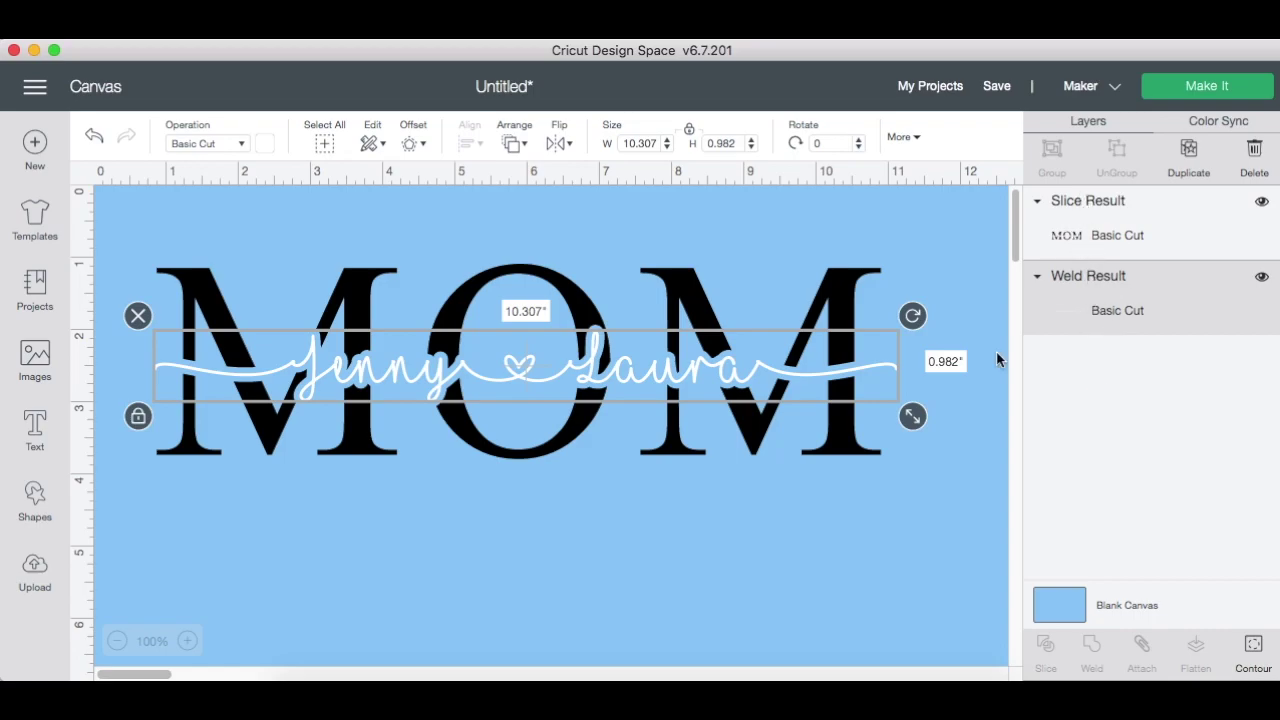
click(789, 543)
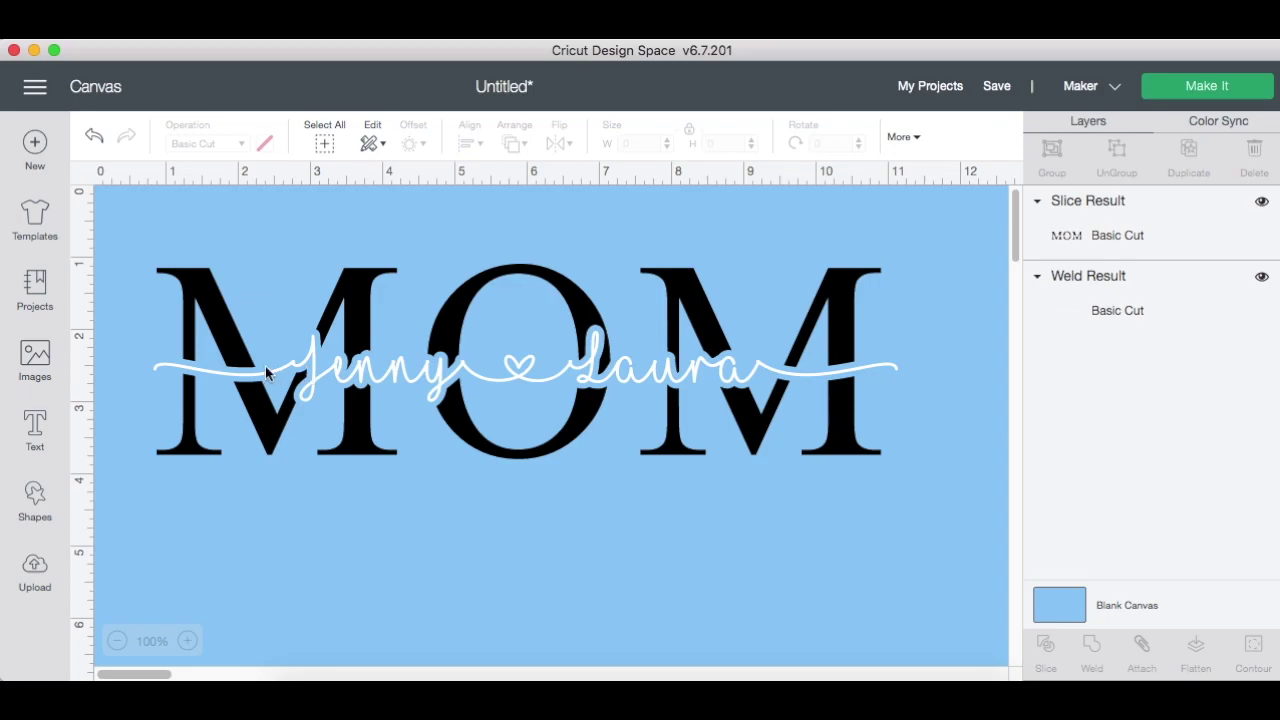